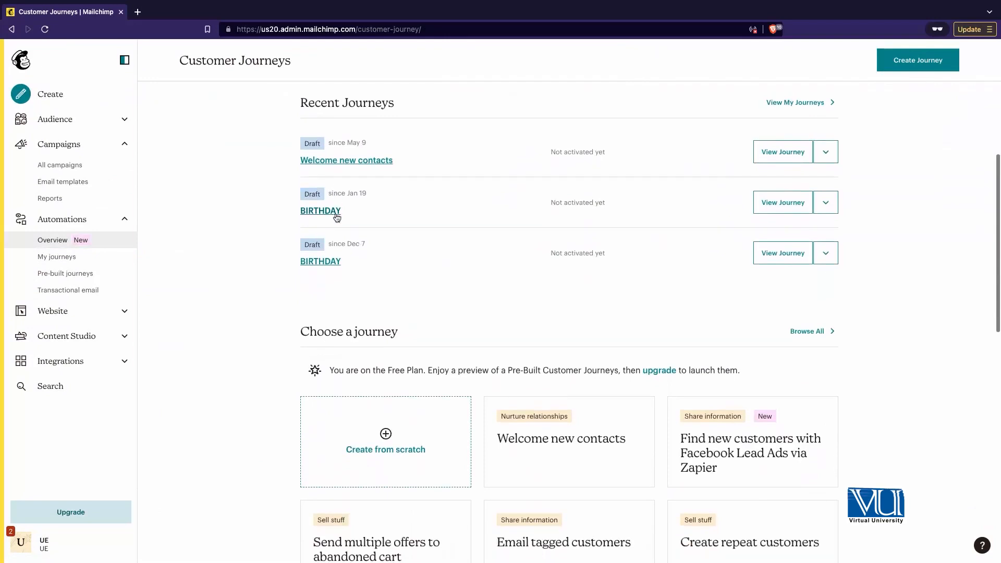
Create a new customer journey and enter "New Subscribers - Coffee or Offer" as its name.
scroll(435, 286, "down", 6)
scroll(435, 287, "up", 6)
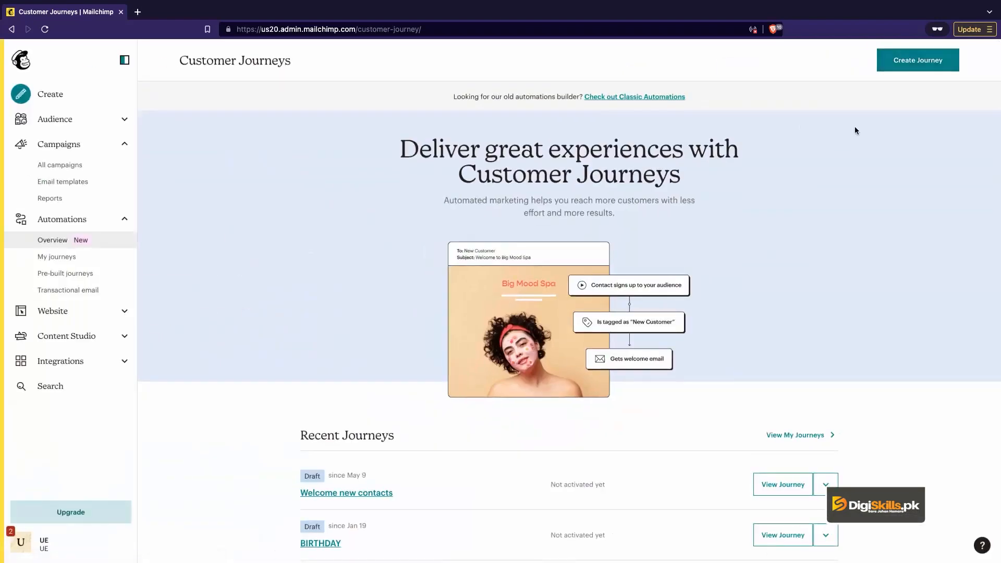
left_click(907, 62)
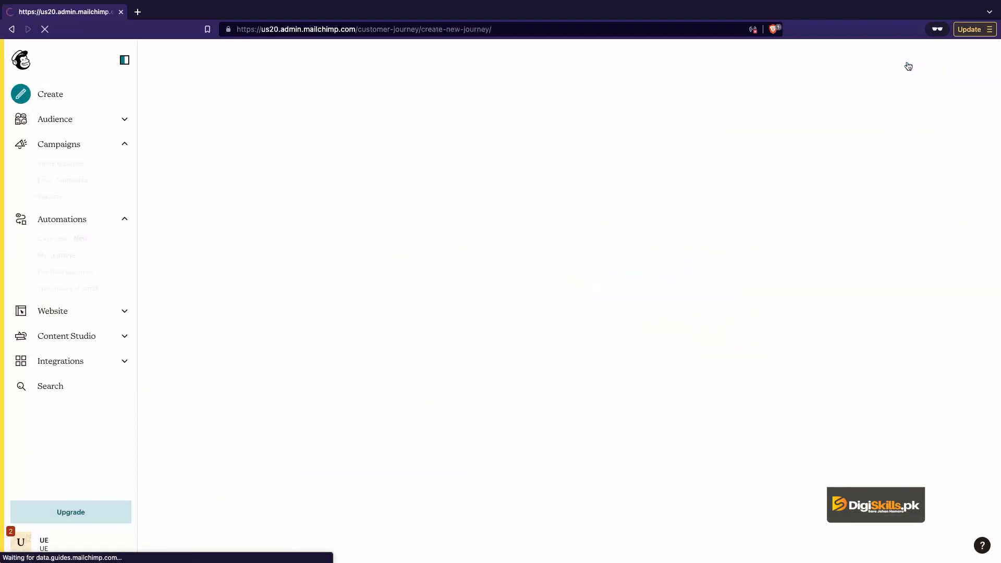
left_click(512, 277)
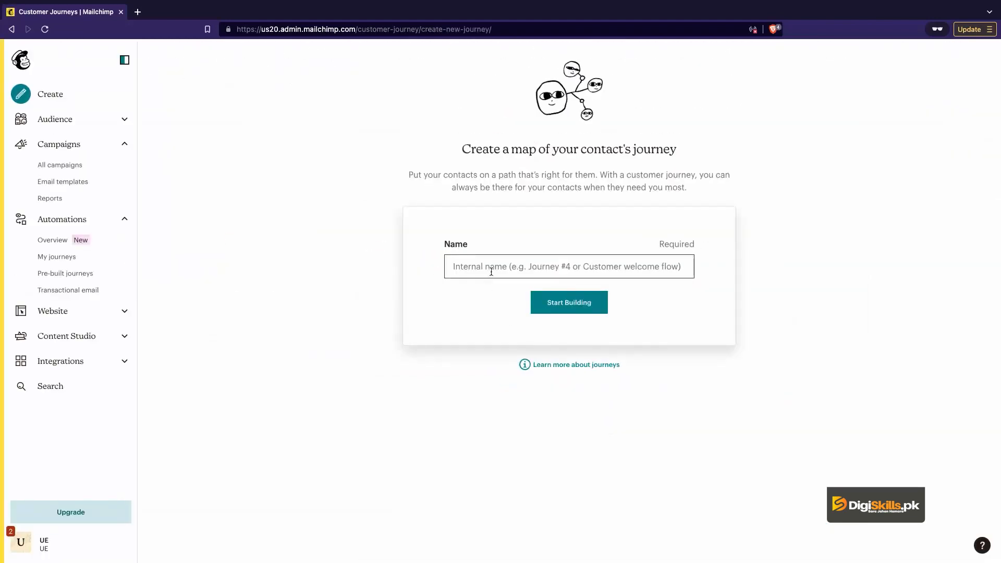
left_click(491, 272)
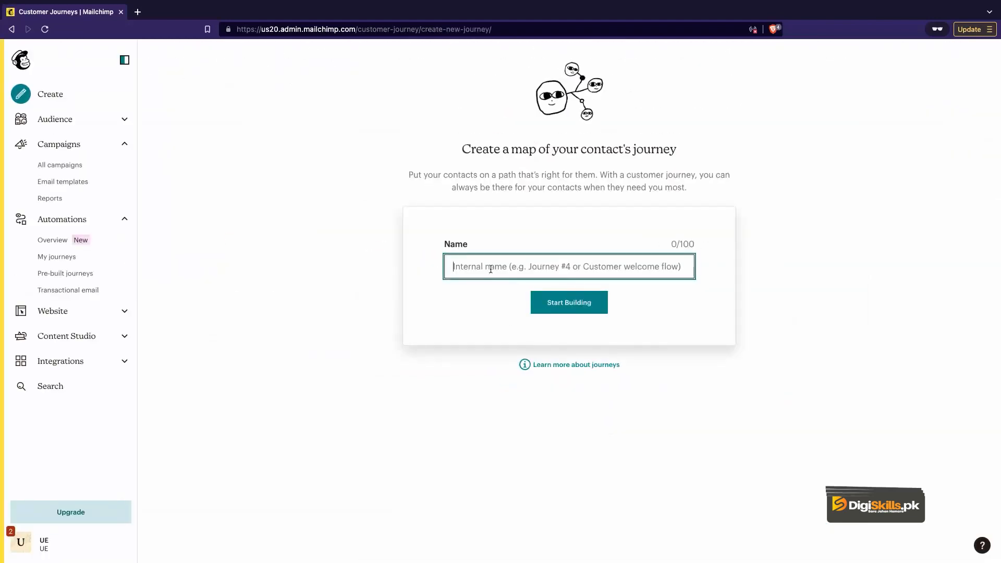
type("New Subscribers - Coffee or Offer")
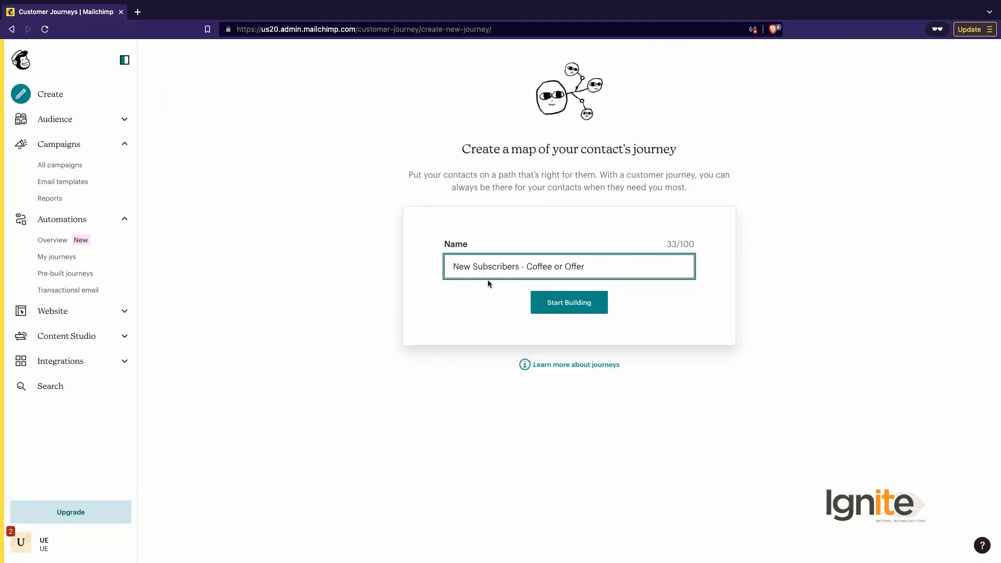
left_click(465, 342)
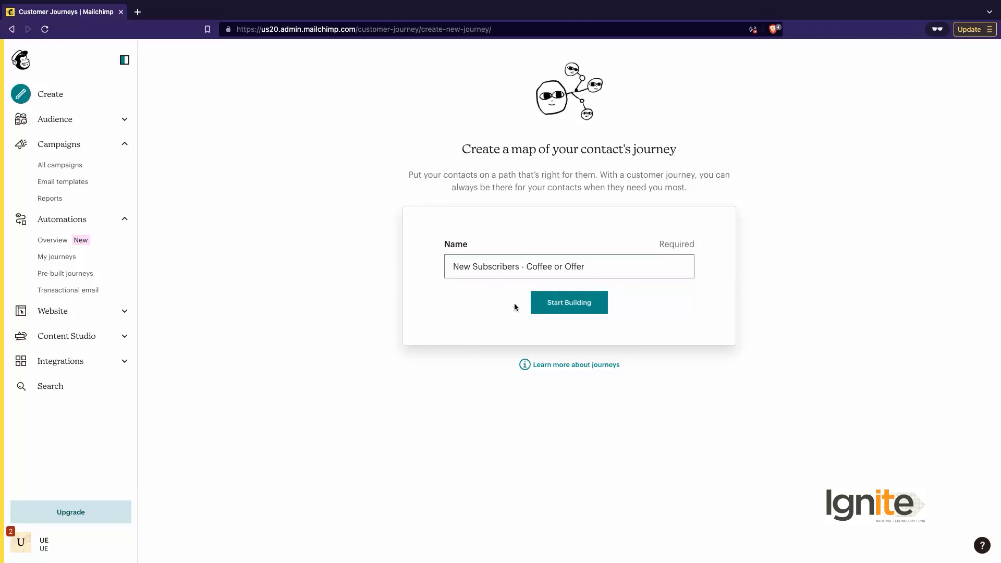
Prefix the journey name with "01- " and start building the journey map.
left_click(455, 266)
triple_click(456, 267)
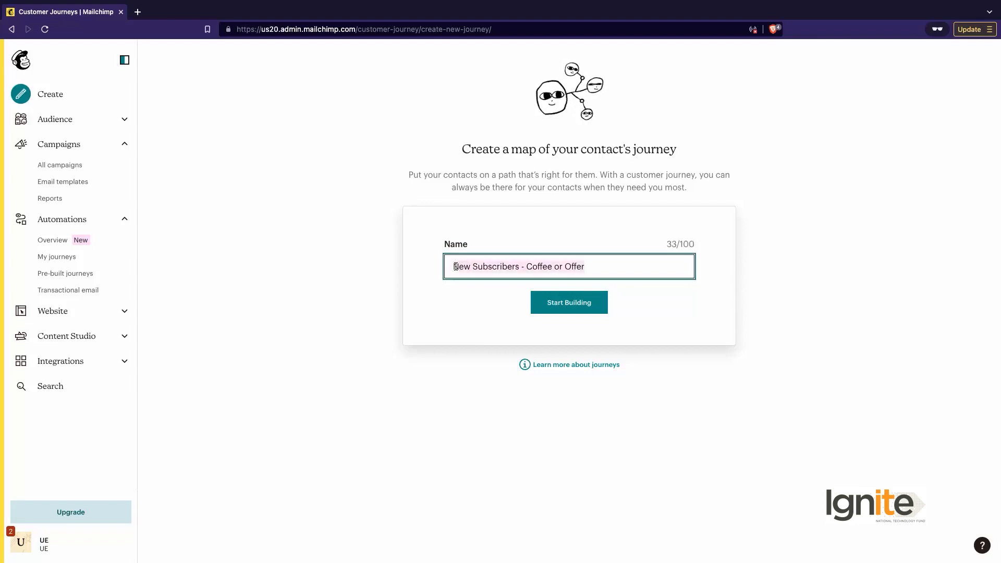
left_click(505, 312)
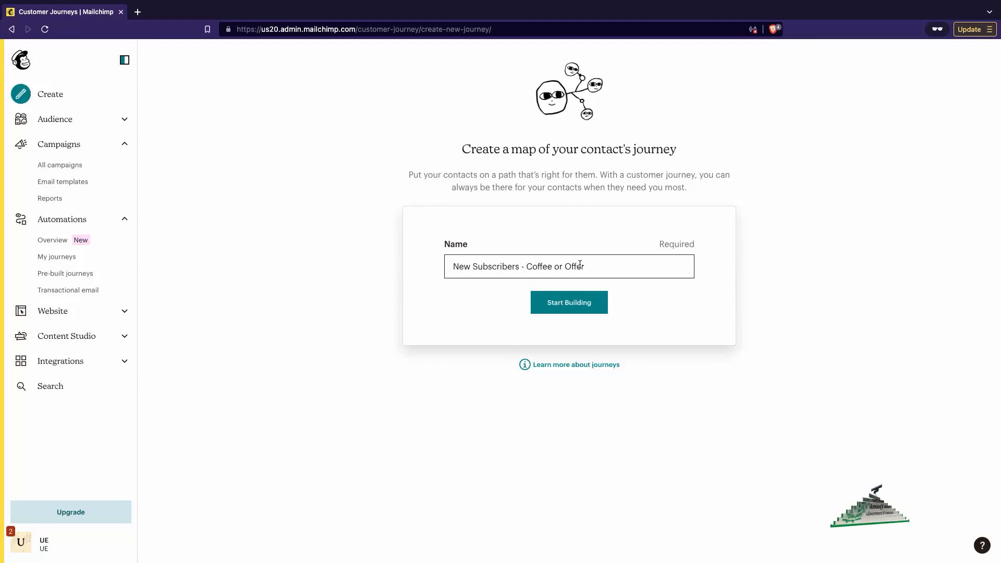
triple_click(454, 266)
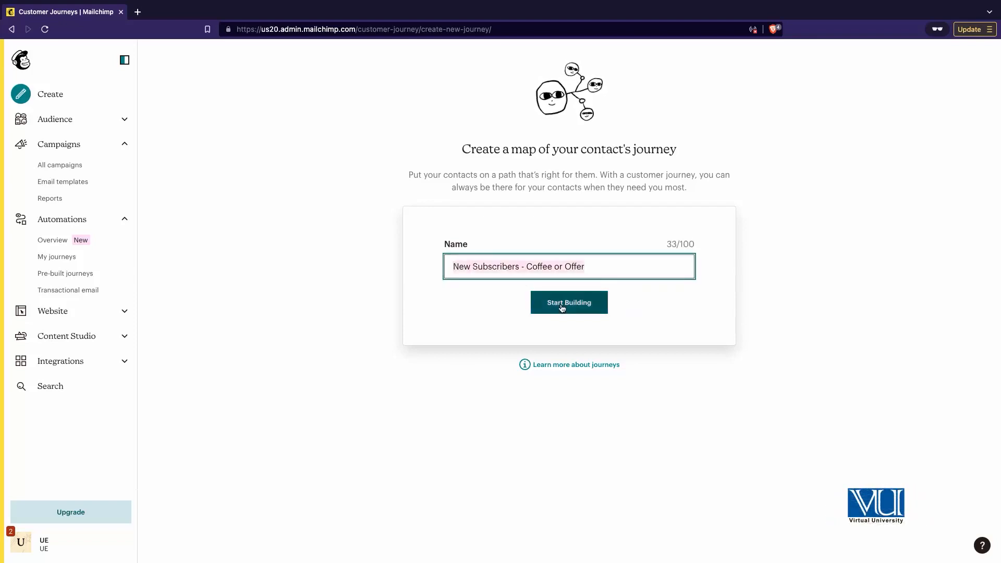
key("Left")
type("01-")
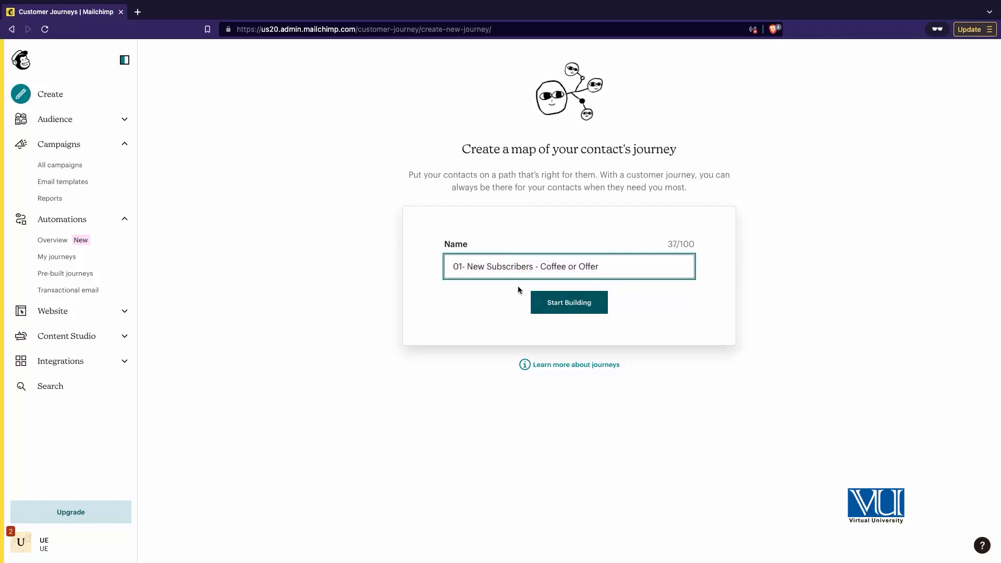
triple_click(520, 270)
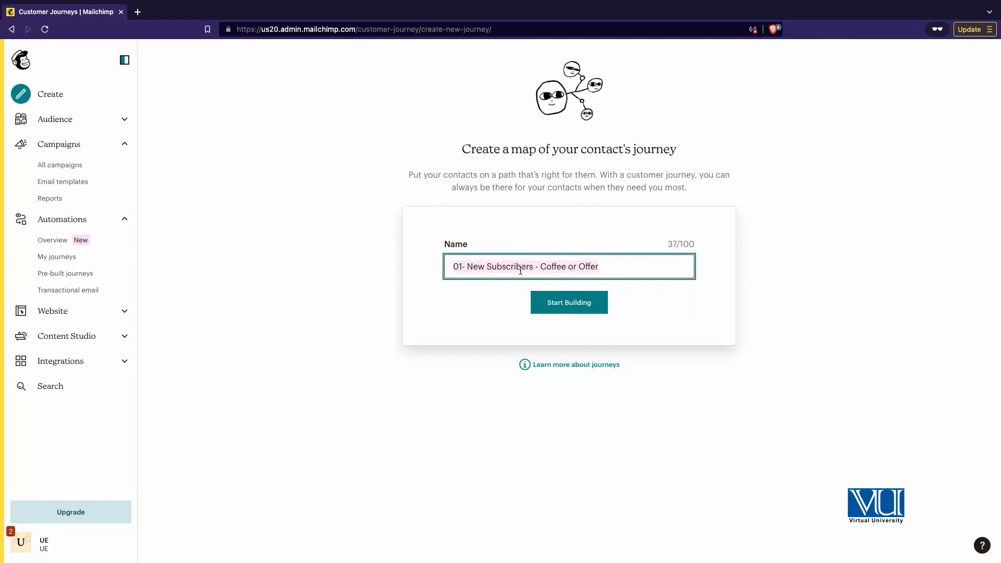
left_click(560, 311)
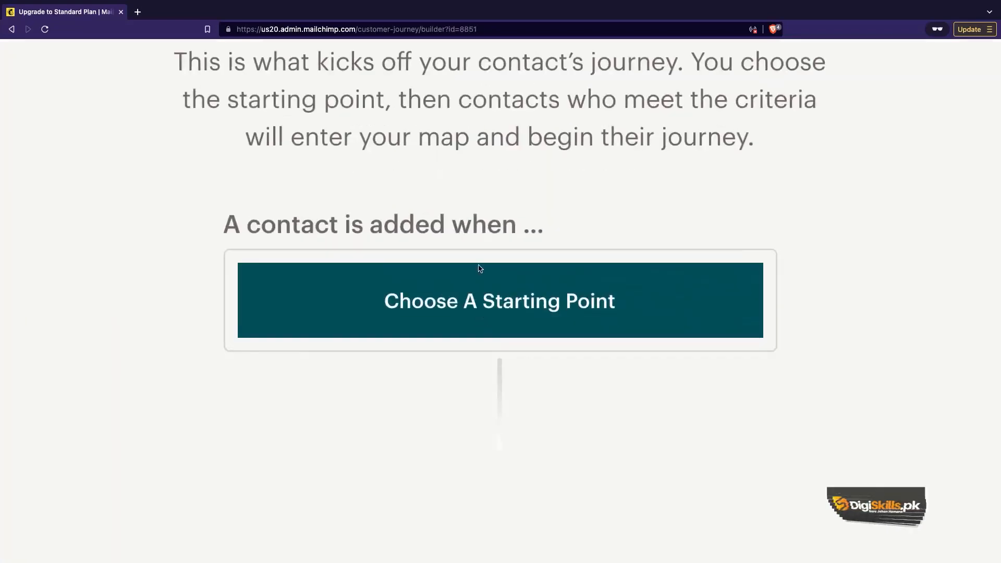
Open the starting point choices and review the Popular, Contact Activity, Date & Special Events, Shopping Activity and Marketing Activity categories.
scroll(472, 239, "up", 2)
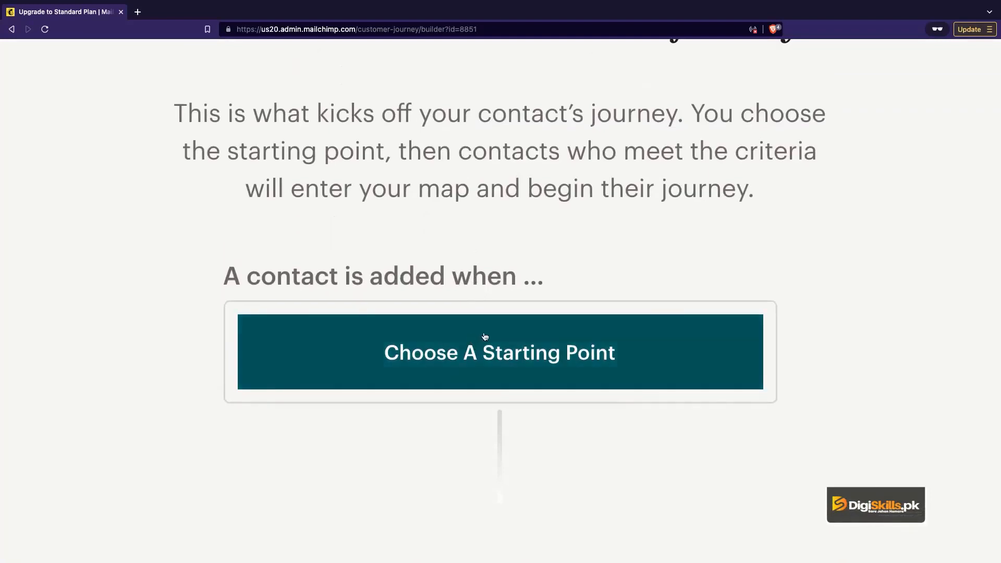
scroll(484, 337, "down", 5)
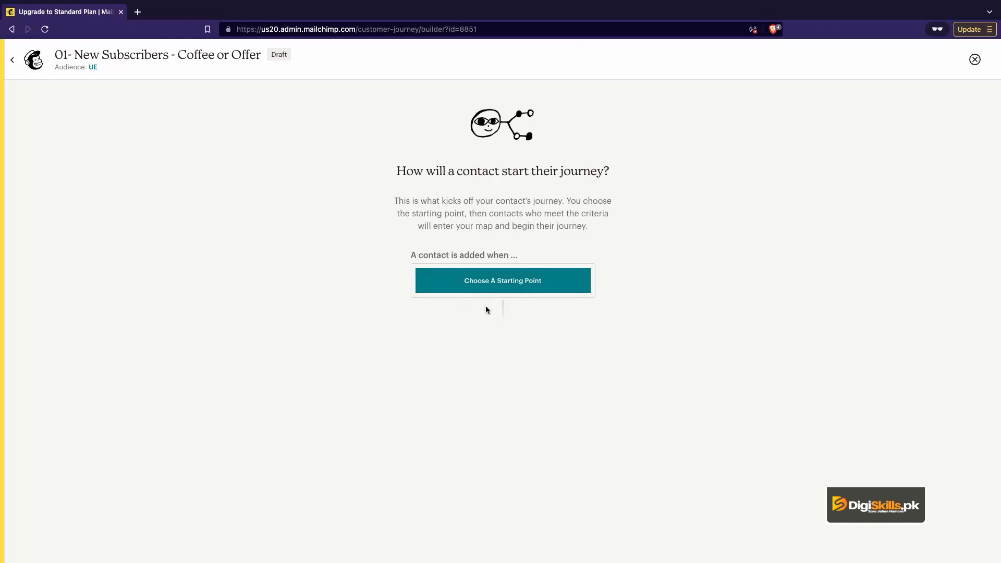
left_click(495, 288)
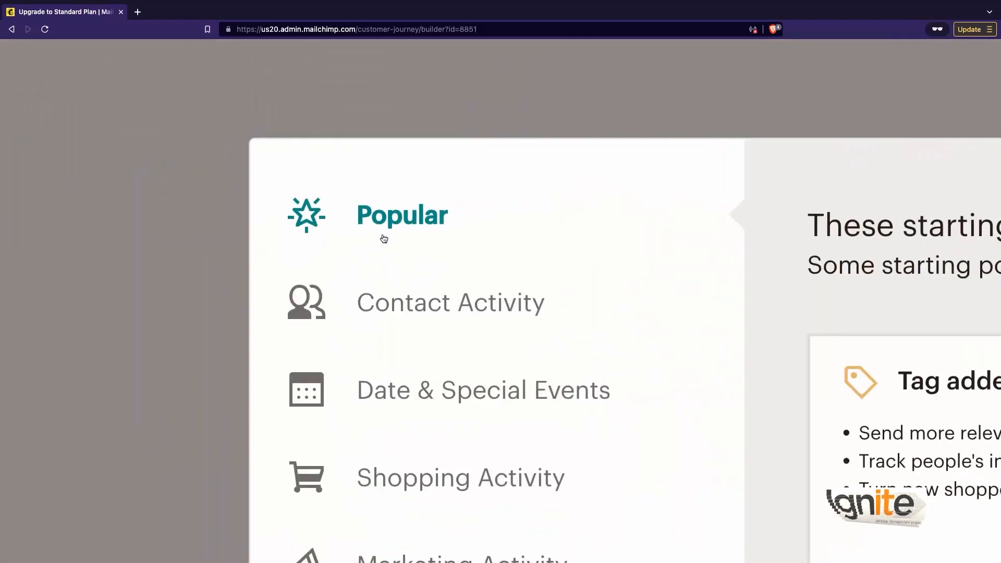
scroll(387, 263, "down", 3)
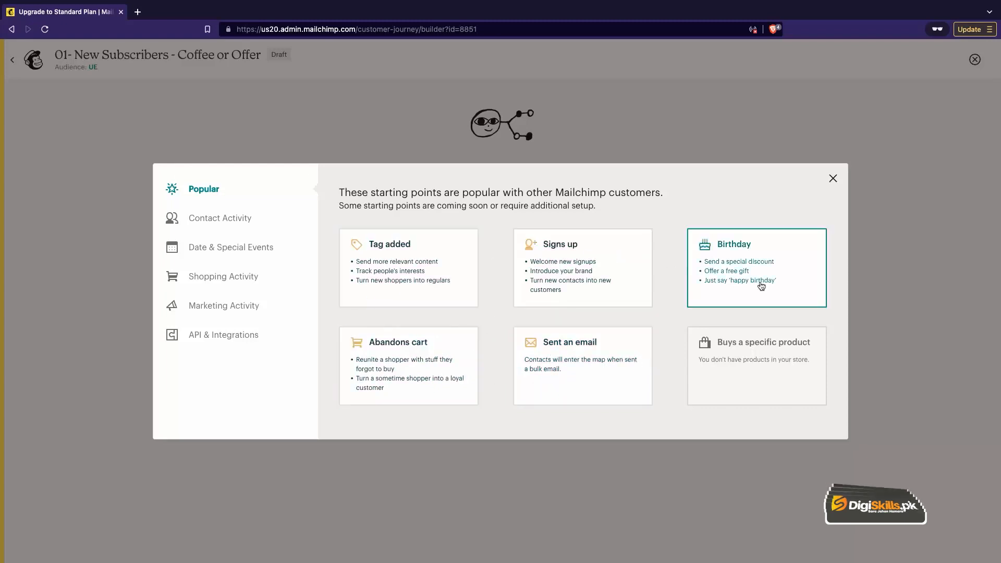
left_click(210, 224)
scroll(521, 318, "down", 2)
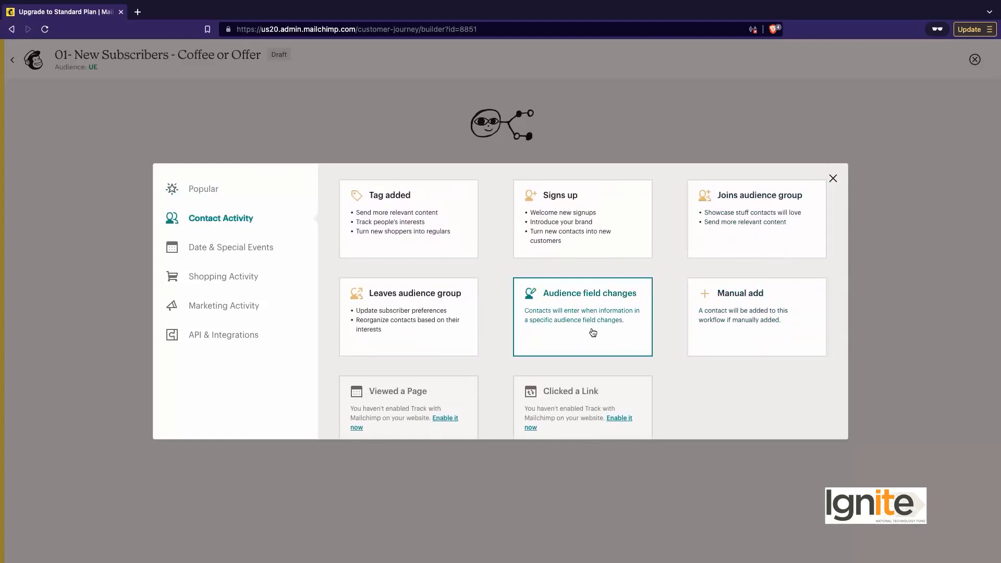
scroll(573, 321, "down", 1)
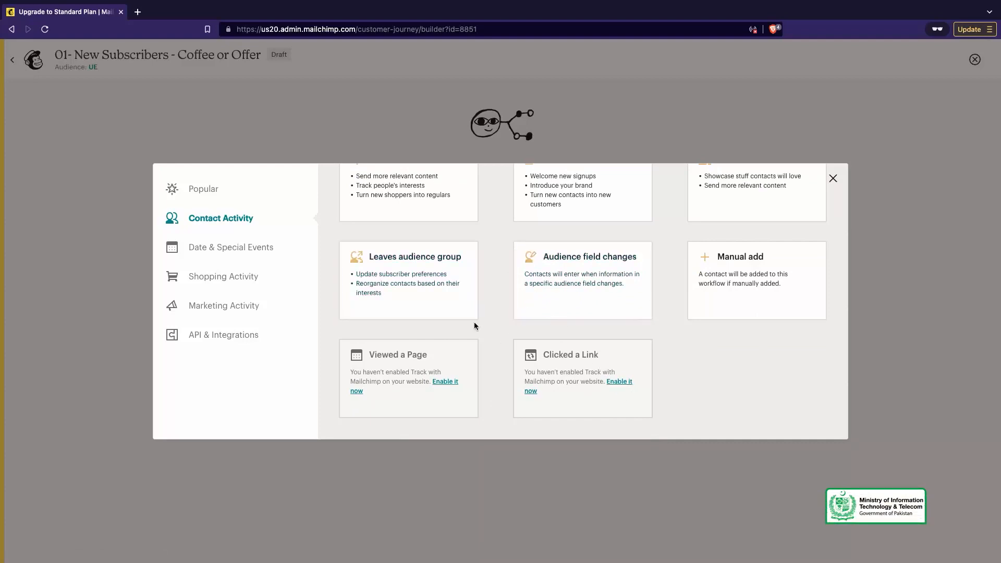
left_click(208, 256)
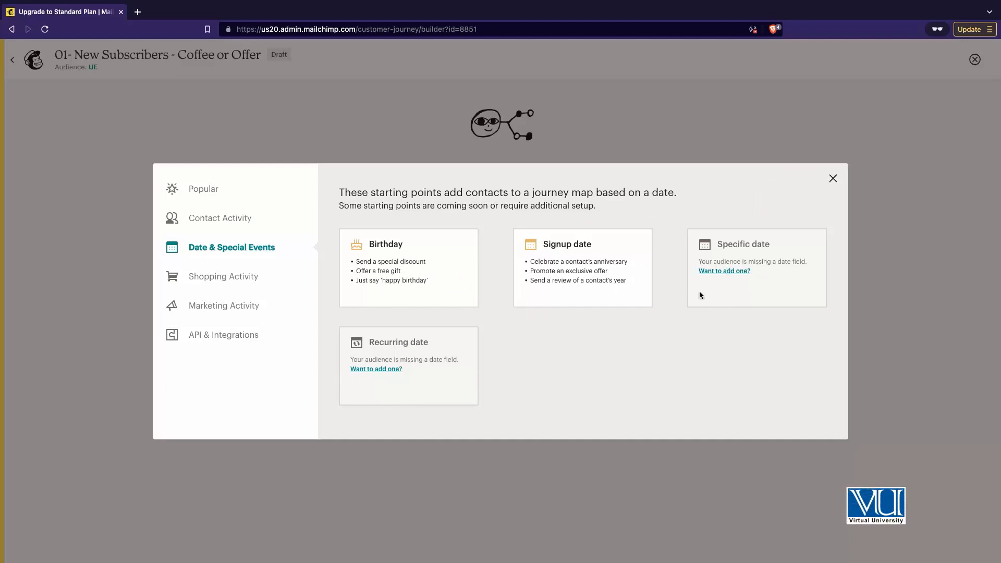
left_click(237, 277)
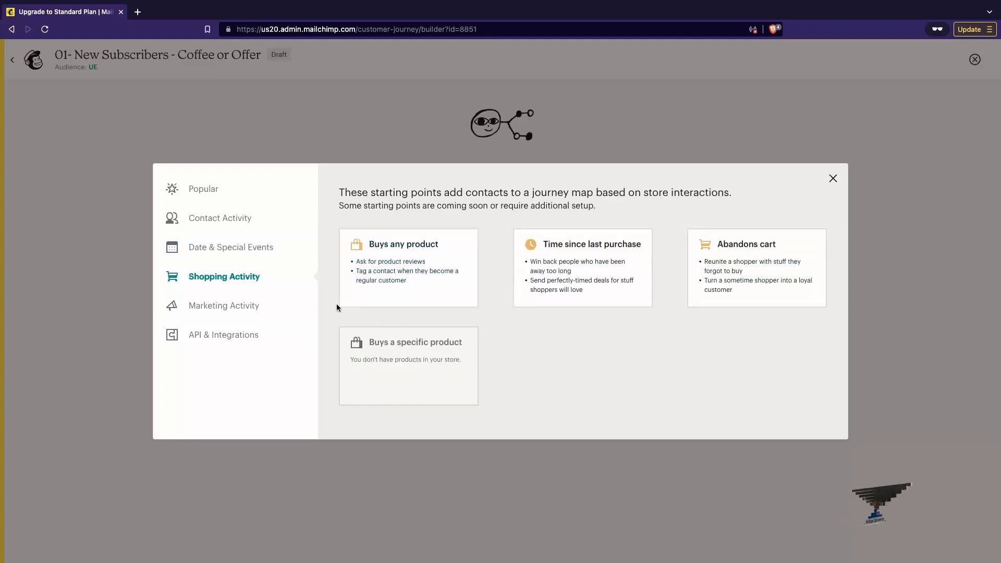
left_click(242, 308)
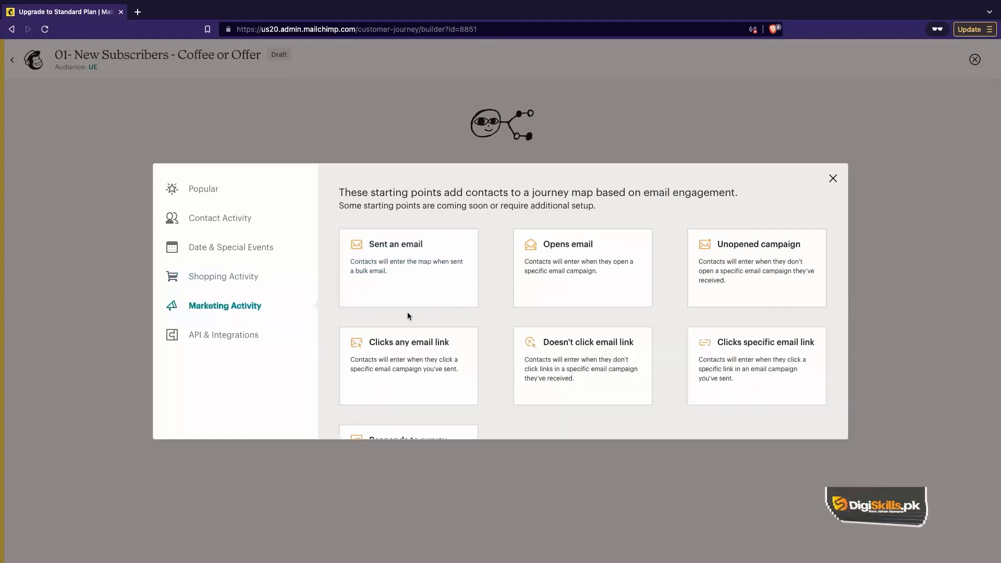
scroll(407, 346, "down", 1)
scroll(407, 346, "down", 2)
scroll(386, 286, "up", 2)
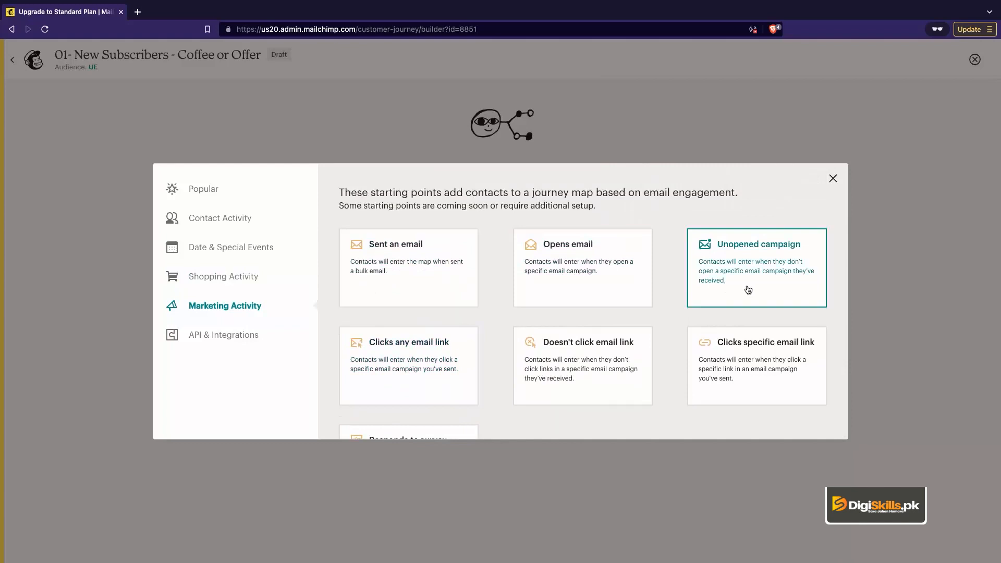
scroll(599, 339, "down", 2)
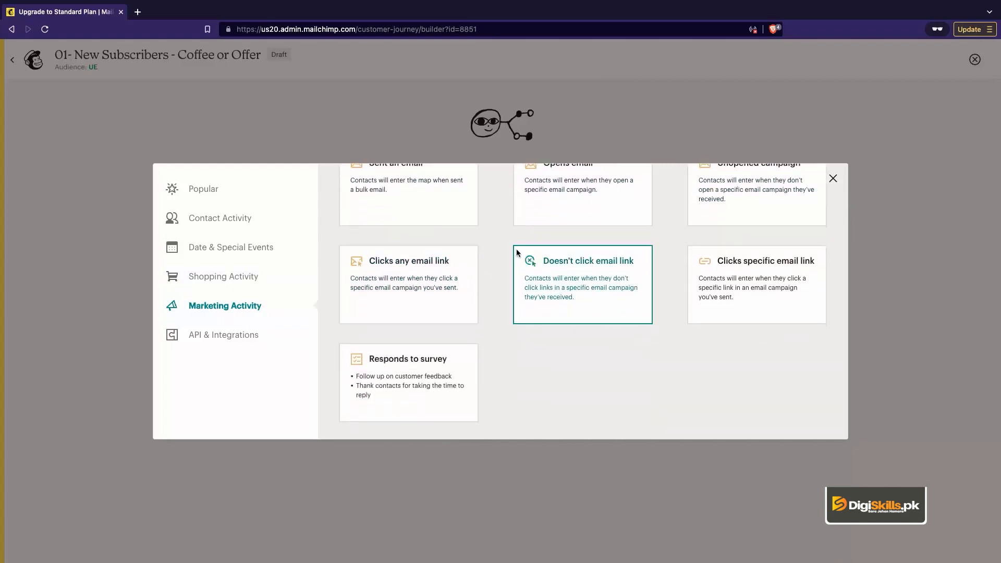
scroll(517, 252, "up", 2)
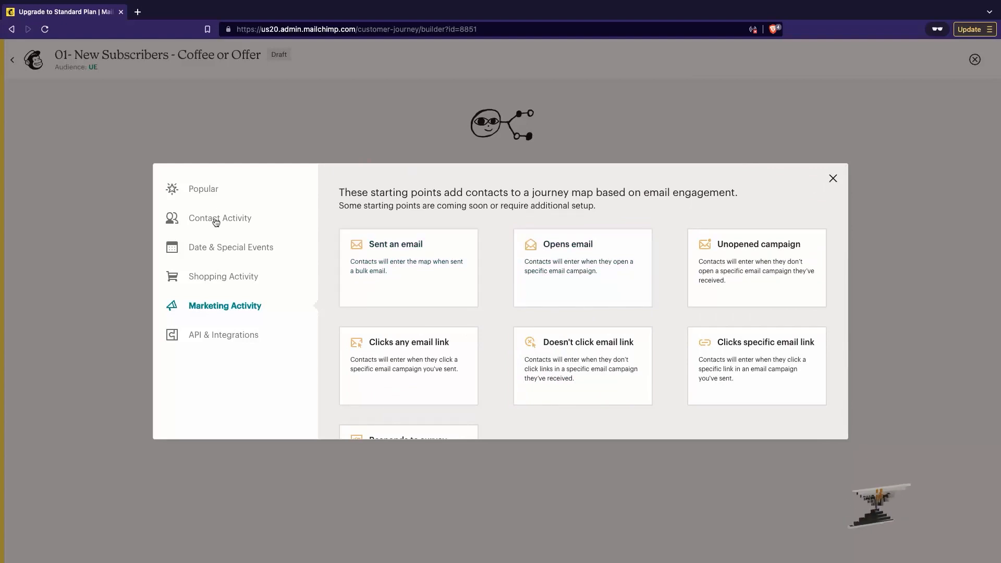
Choose the popular Signs up starting point and include imported contacts.
left_click(206, 191)
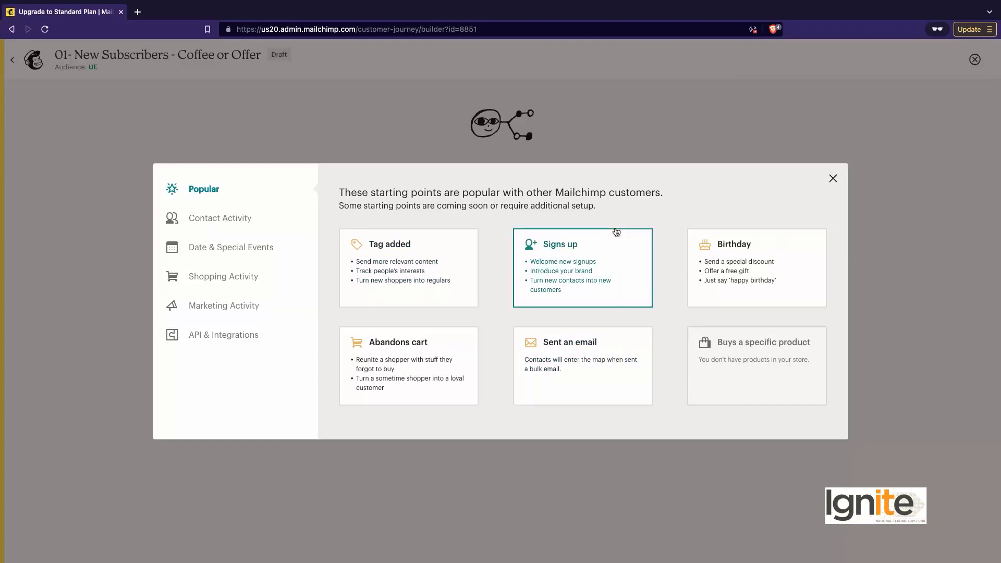
left_click(601, 251)
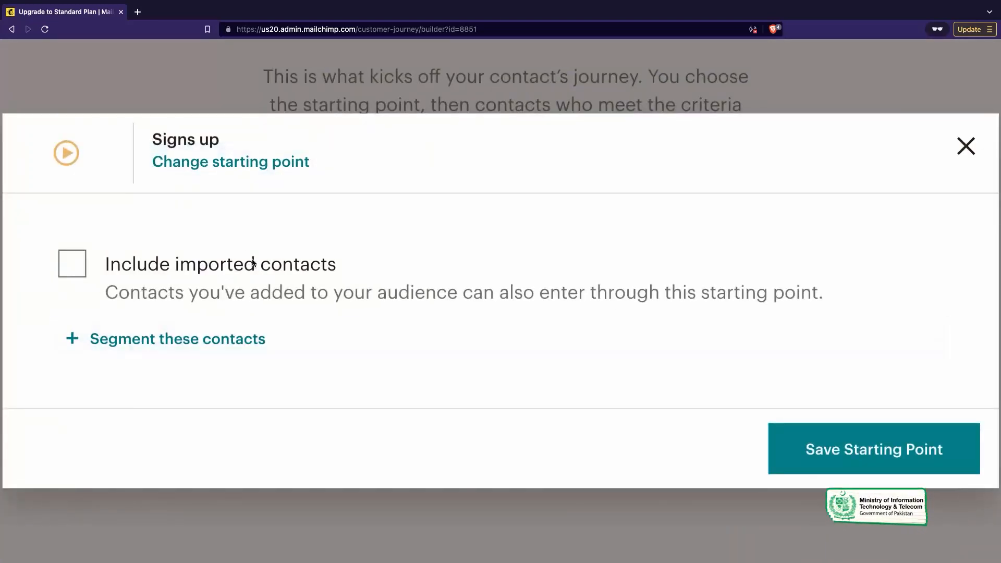
triple_click(143, 265)
left_click(76, 295)
left_click(74, 265)
left_click(73, 264)
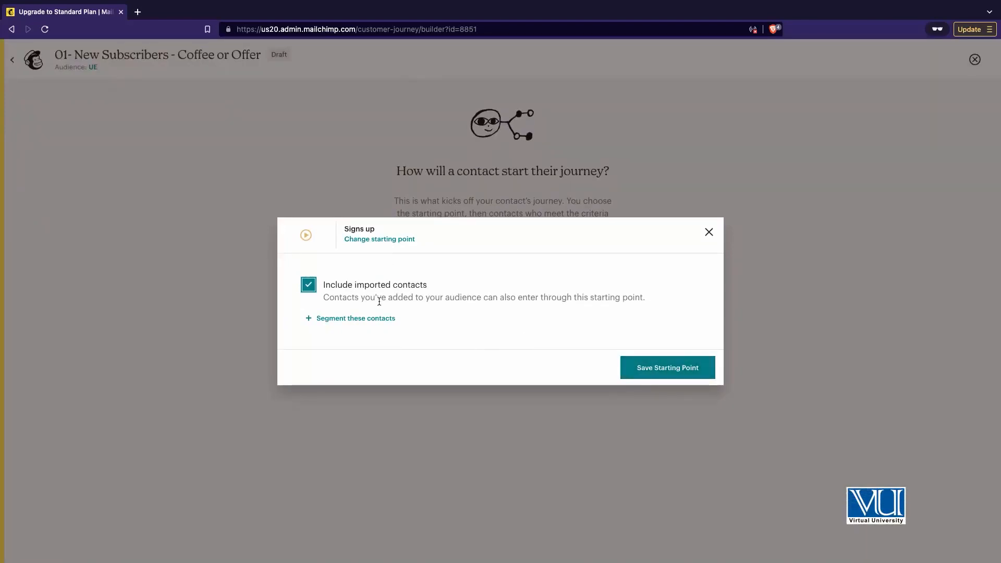
Examine the conditions available for segmenting the sign-up contacts, then leave the segment builder without adding any.
left_click(362, 324)
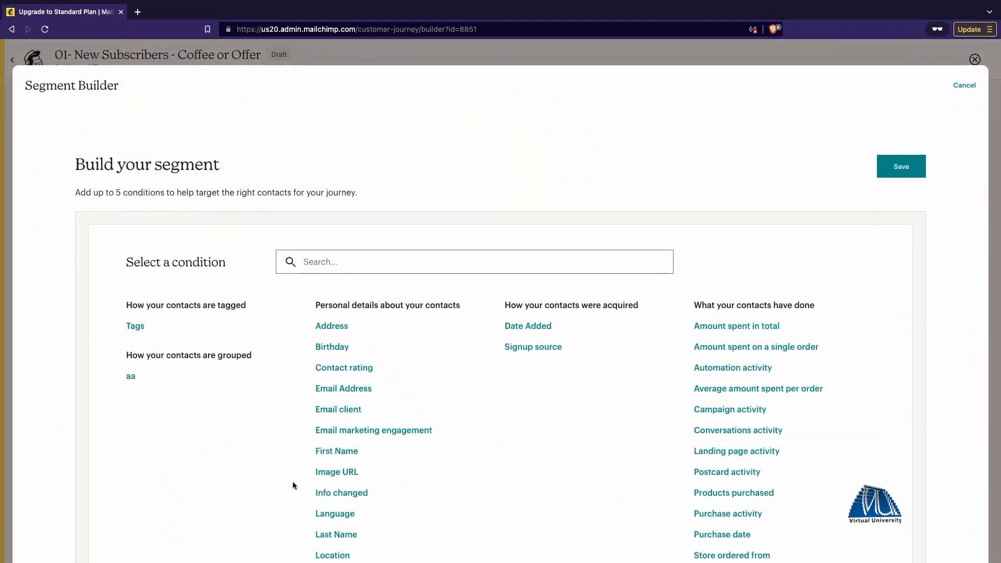
scroll(292, 482, "down", 5)
scroll(349, 201, "up", 3)
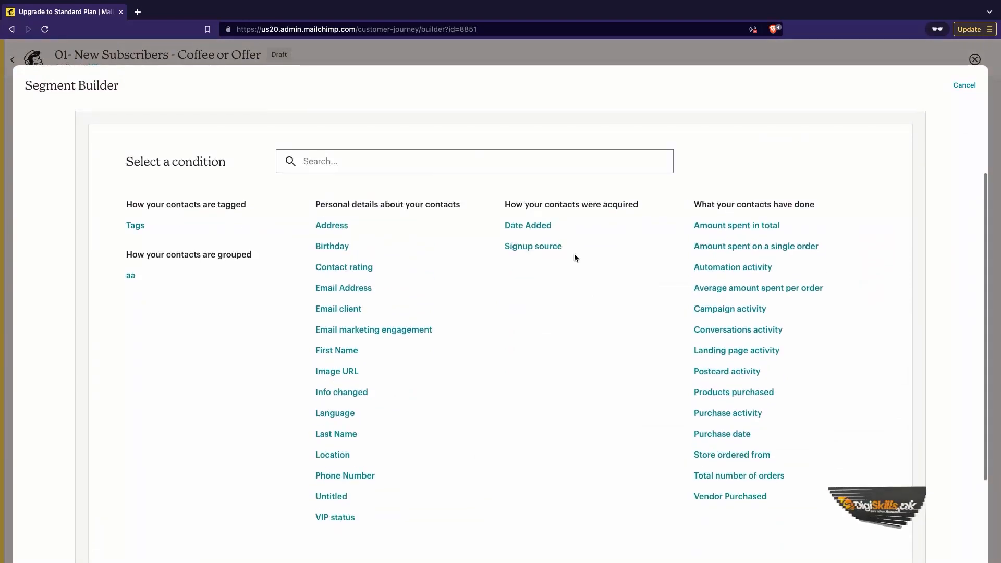
scroll(574, 254, "up", 2)
scroll(503, 243, "up", 1)
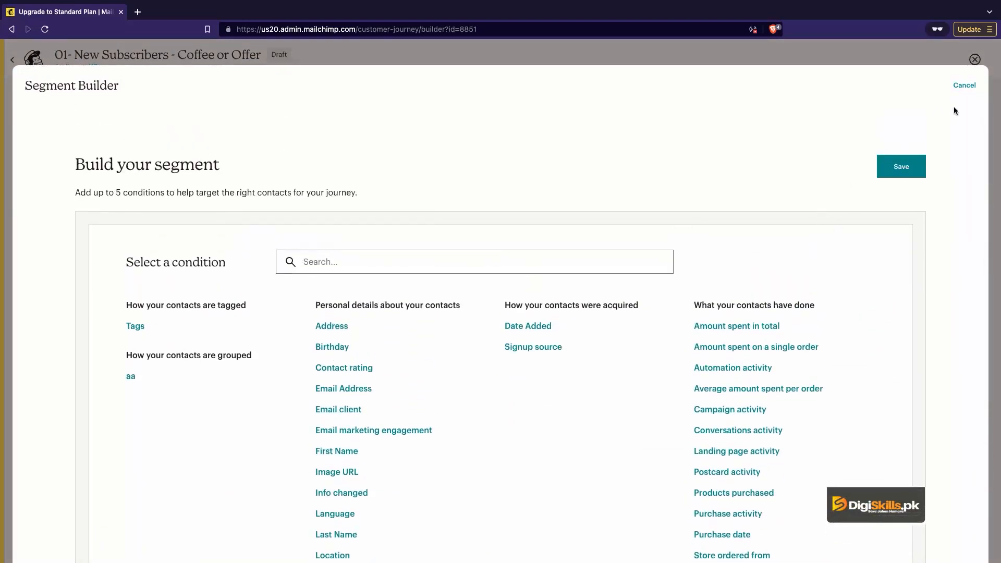
left_click(963, 88)
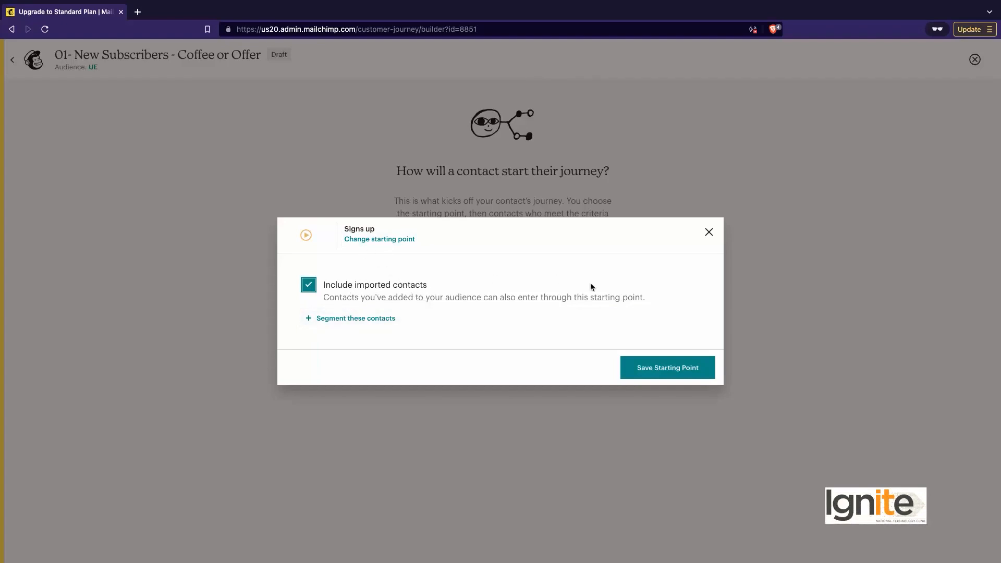
Save the Signs up starting point to the journey map.
left_click(652, 369)
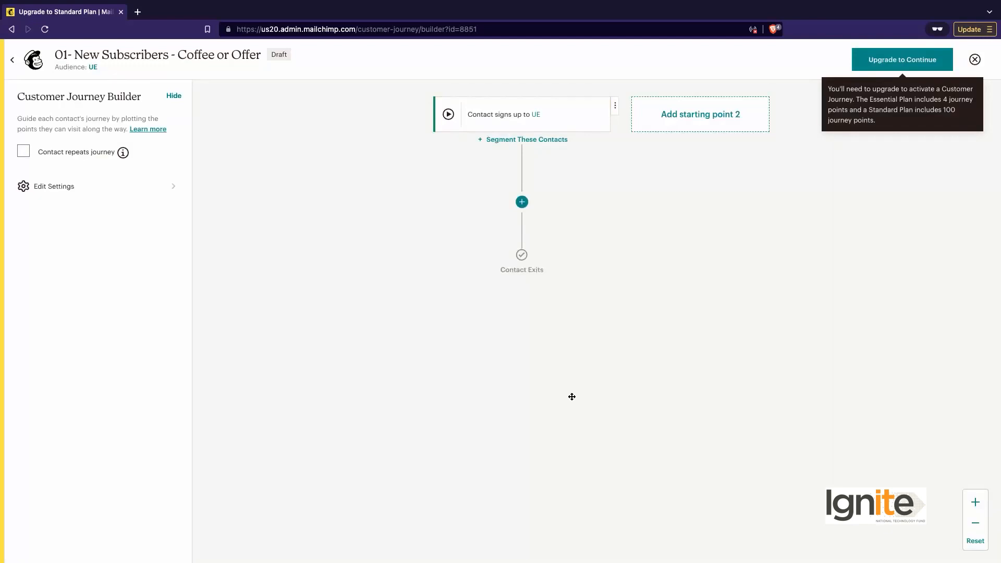
scroll(516, 275, "up", 2)
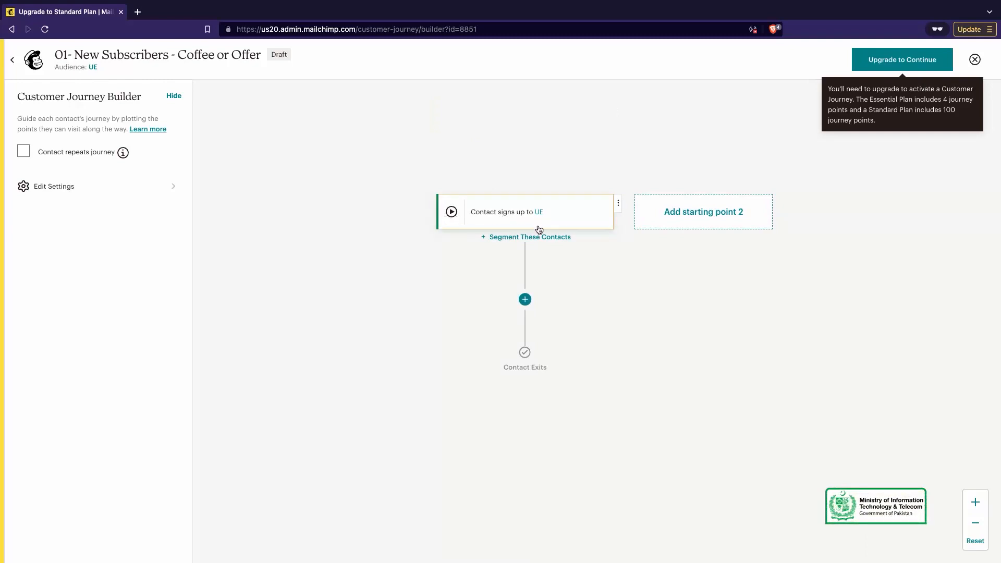
mouse_move(542, 318)
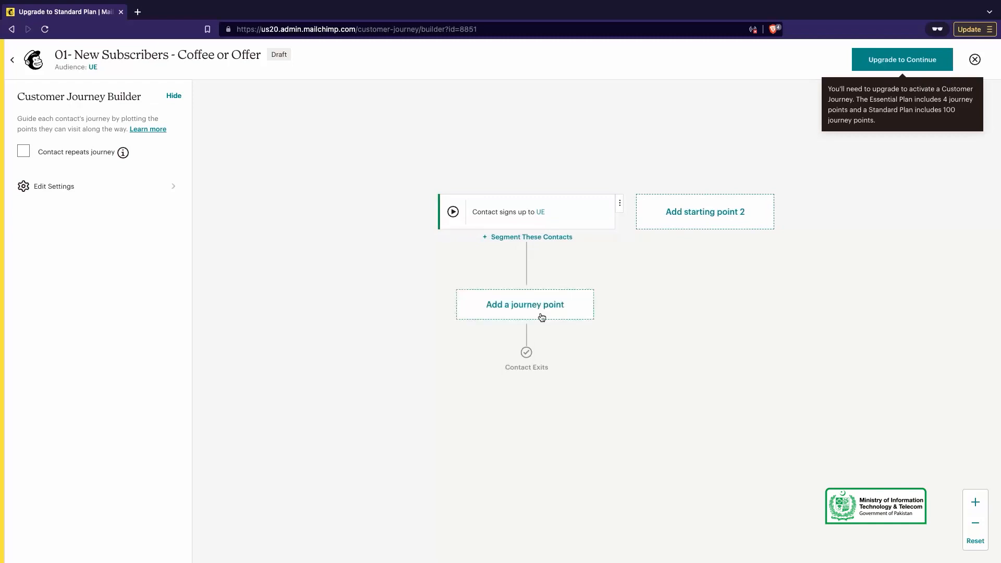
left_click_drag(553, 369, 534, 369)
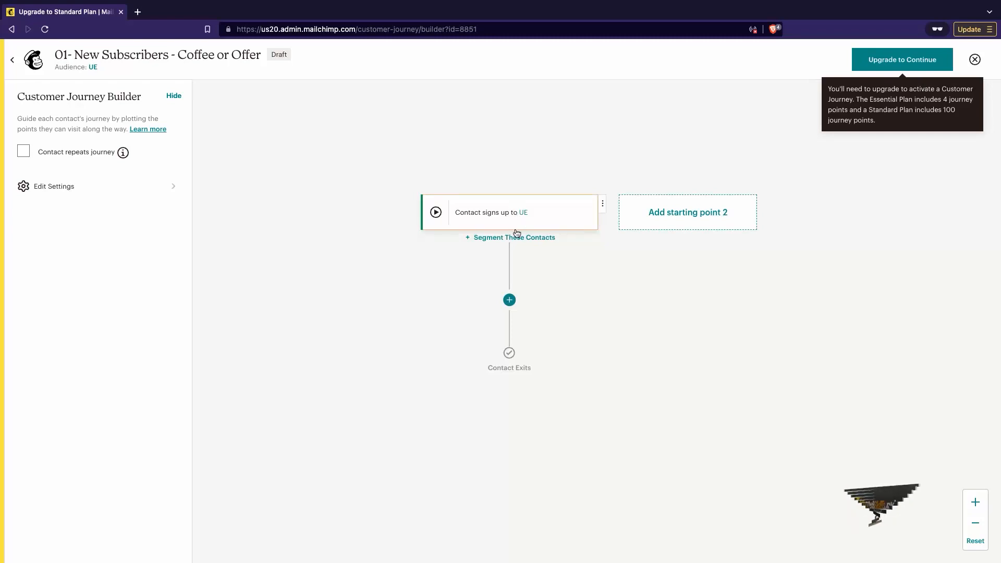
Open the journey point choices below the sign-up starting point and review the available rules and actions.
left_click(505, 310)
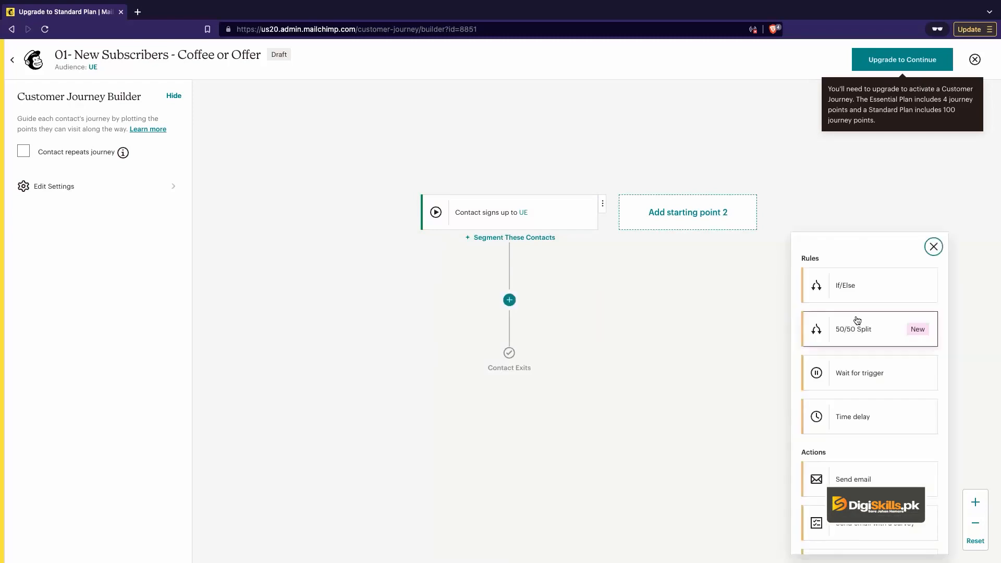
scroll(879, 345, "up", 10)
scroll(581, 316, "down", 3)
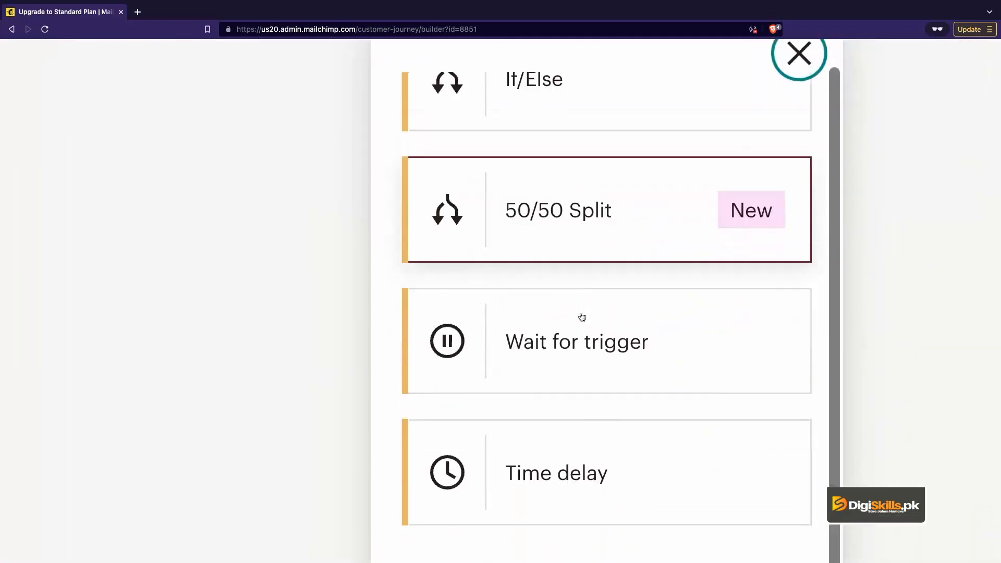
scroll(561, 279, "down", 3)
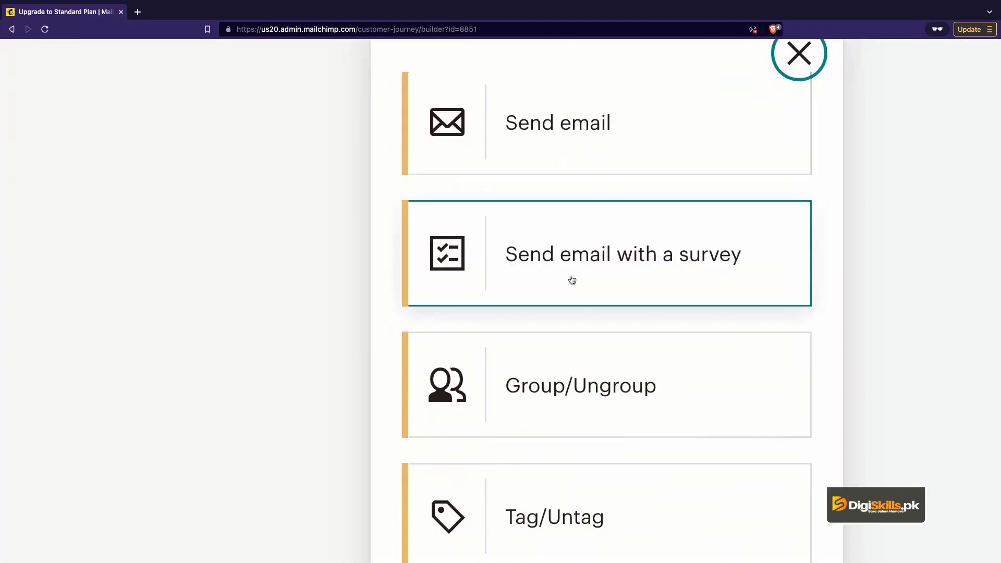
scroll(570, 279, "down", 10)
scroll(855, 341, "up", 5)
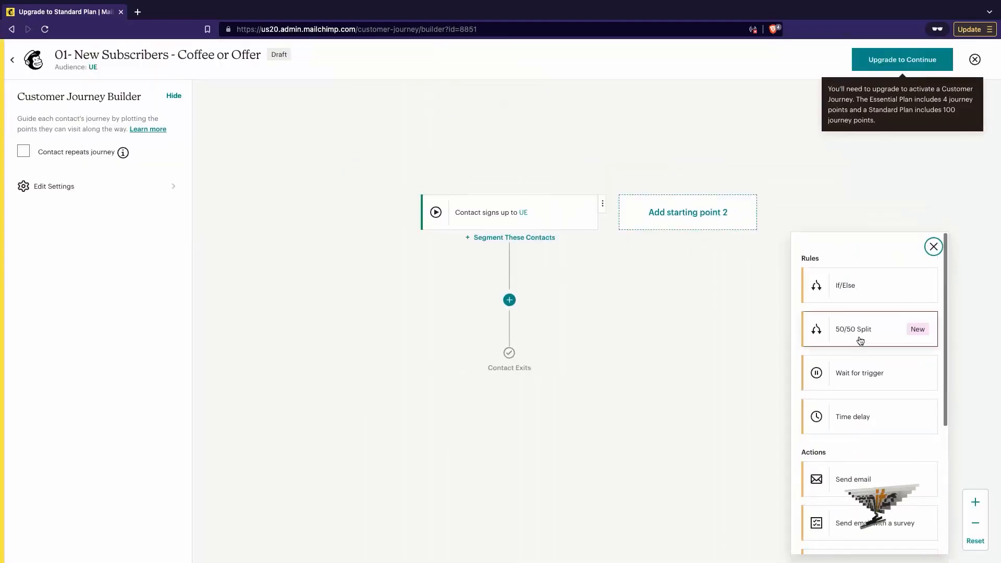
scroll(867, 293, "up", 10)
scroll(607, 328, "down", 5)
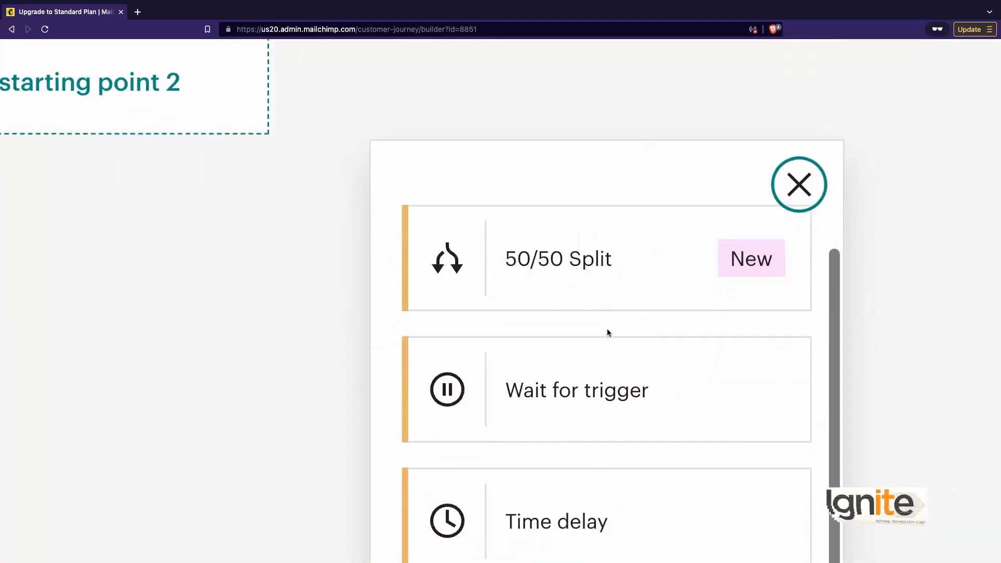
scroll(582, 403, "down", 5)
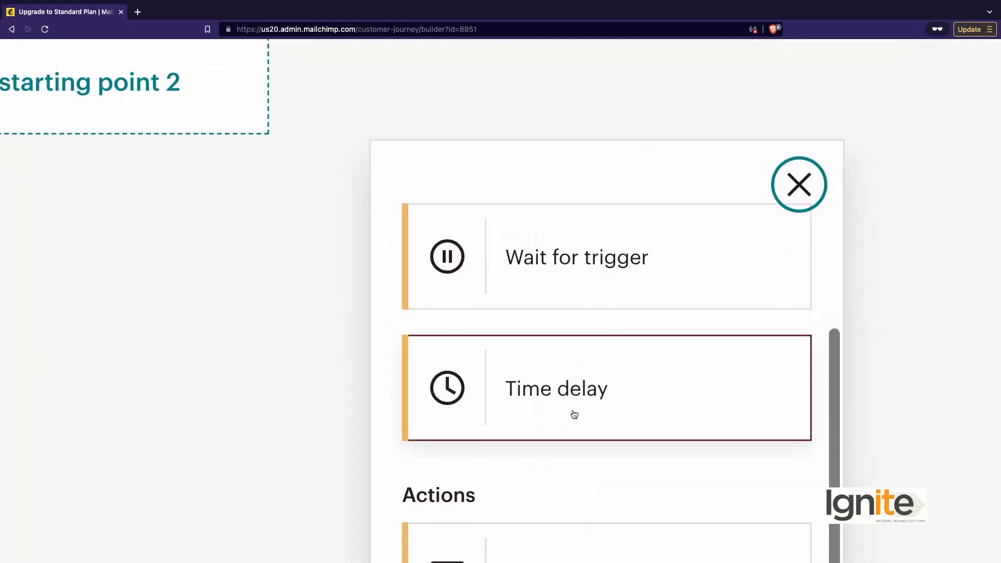
scroll(595, 426, "down", 2)
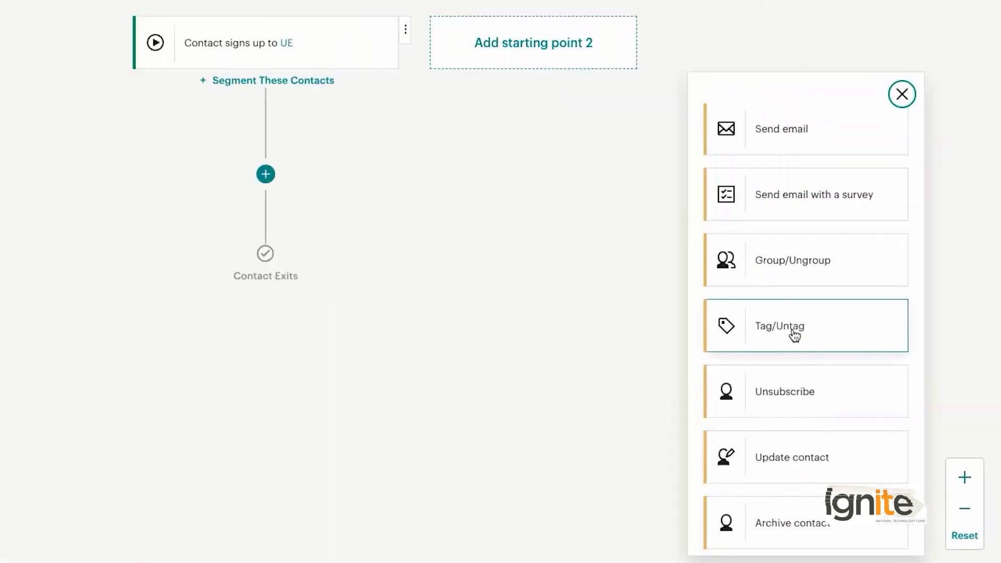
scroll(793, 333, "up", 7)
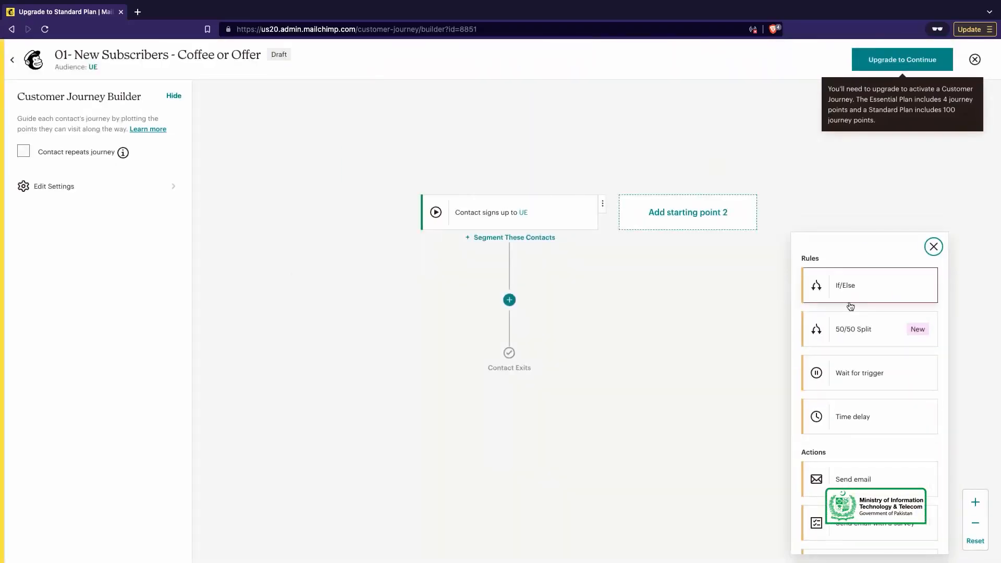
Add a time delay of 1 day after the sign-up starting point and save it.
left_click(854, 421)
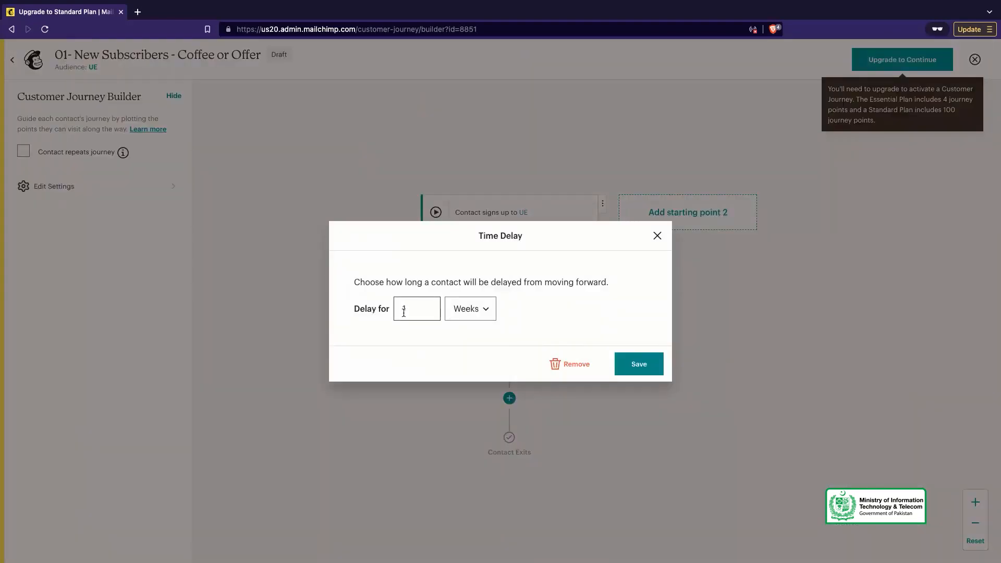
left_click(469, 310)
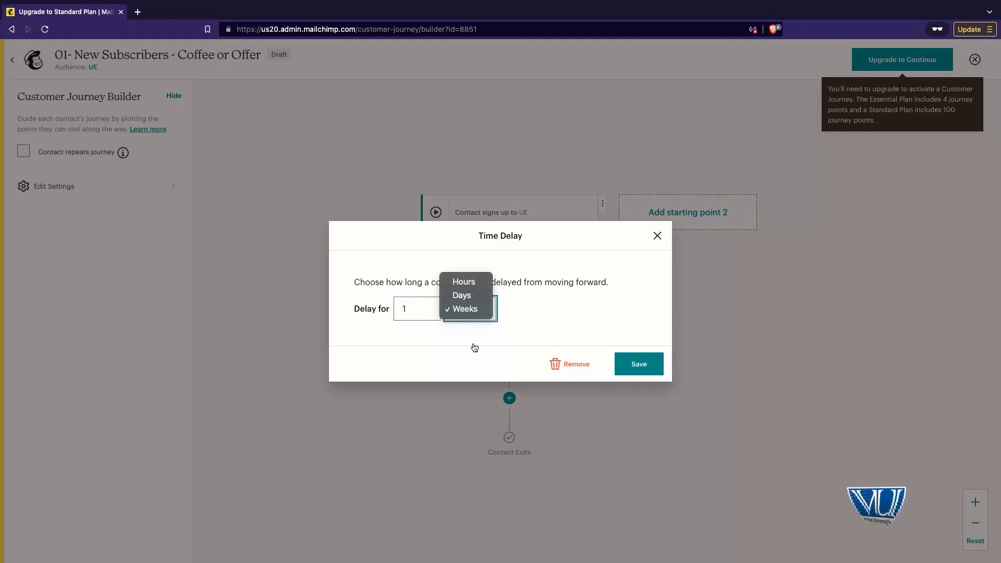
left_click(461, 295)
left_click(638, 363)
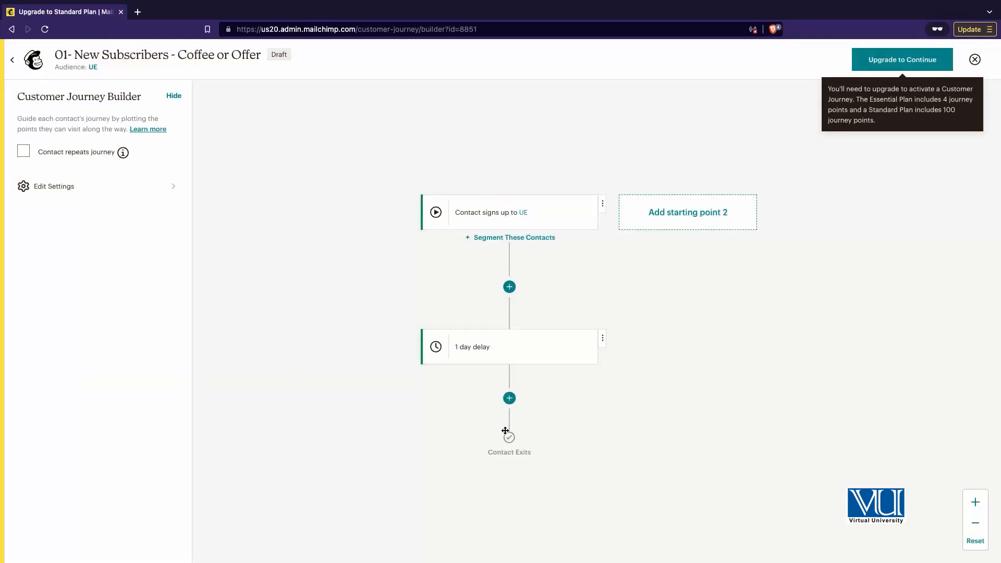
Add a Send email action after the 1 day delay and rename the email "01- Welcome to UE".
left_click(508, 404)
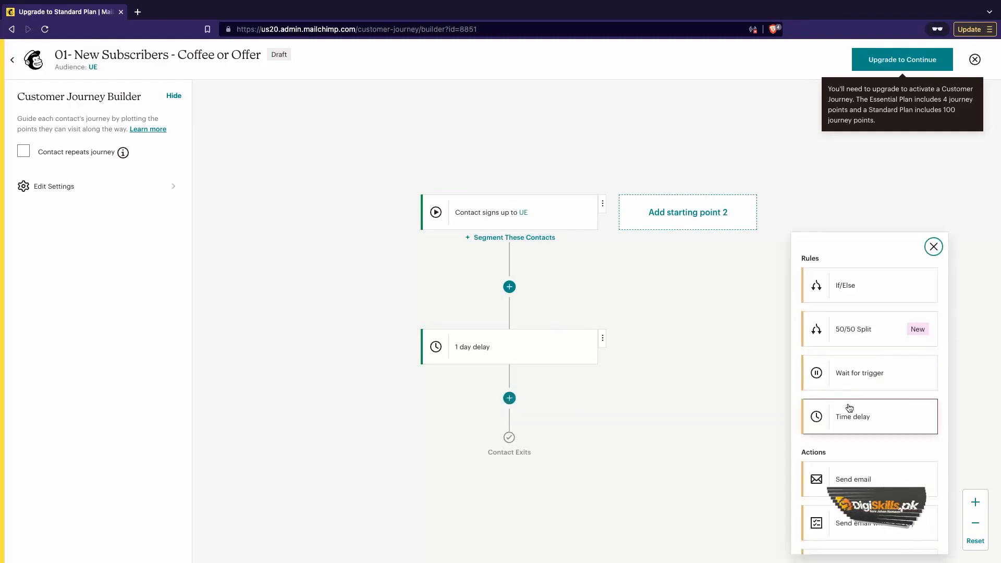
scroll(849, 365, "down", 2)
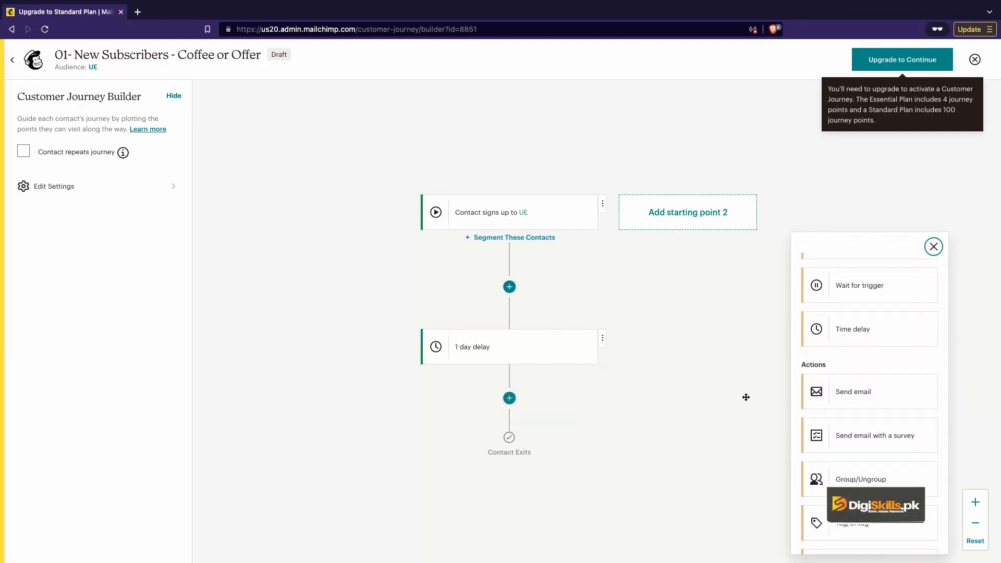
left_click(849, 395)
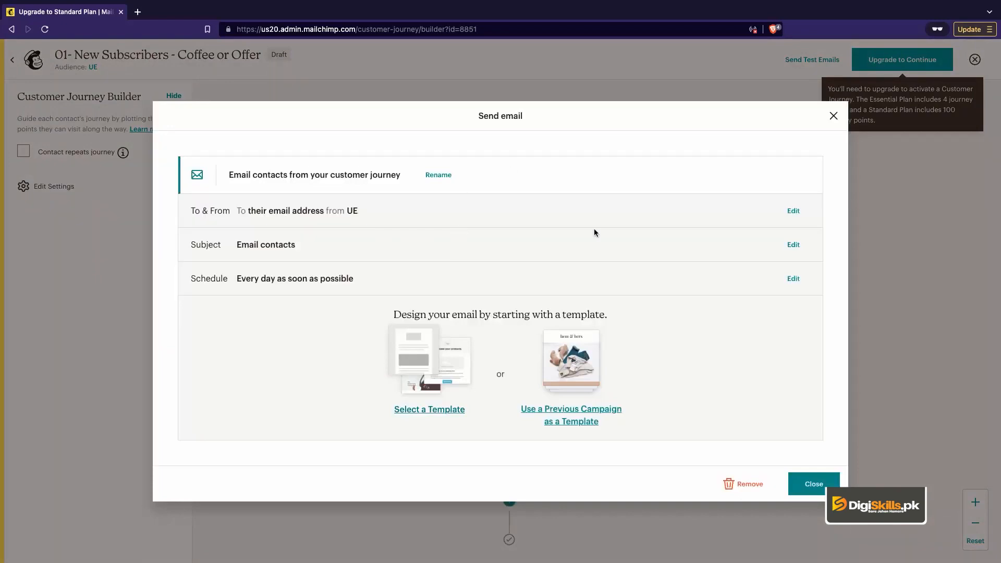
left_click(438, 177)
triple_click(403, 184)
type("01- Welcome to UE")
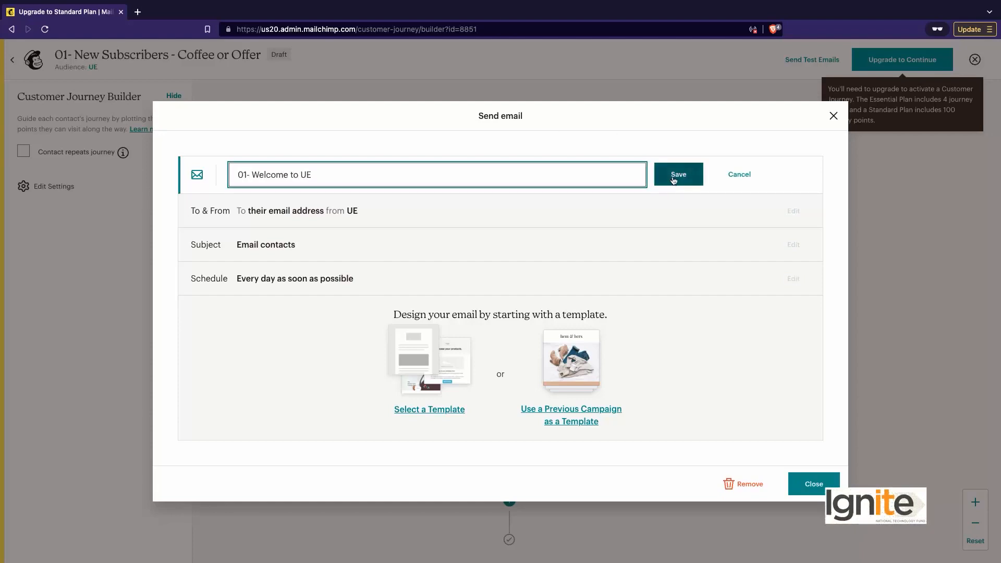
left_click(674, 180)
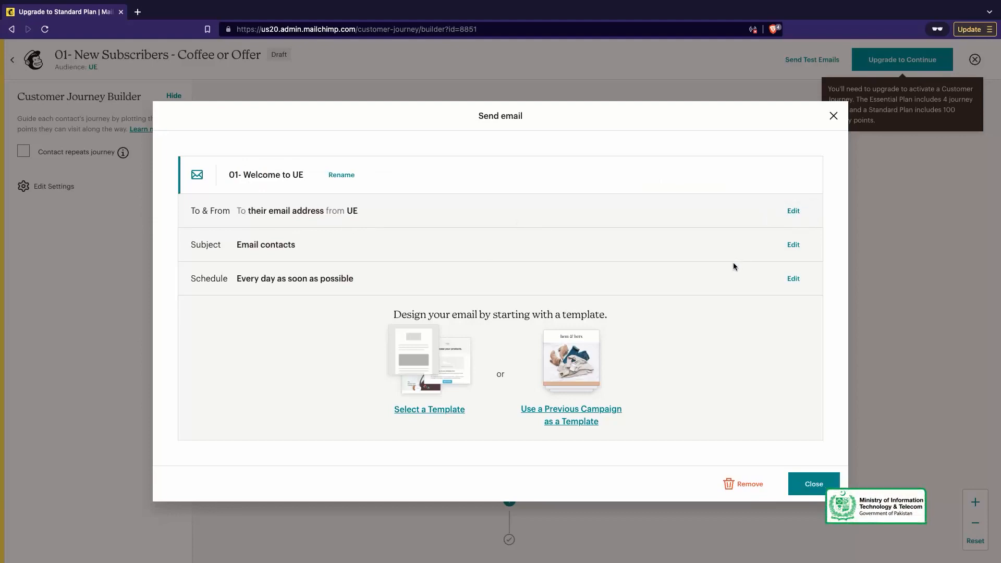
Examine the email's To field options and From Name, then leave the To & From settings without changing them.
left_click(791, 211)
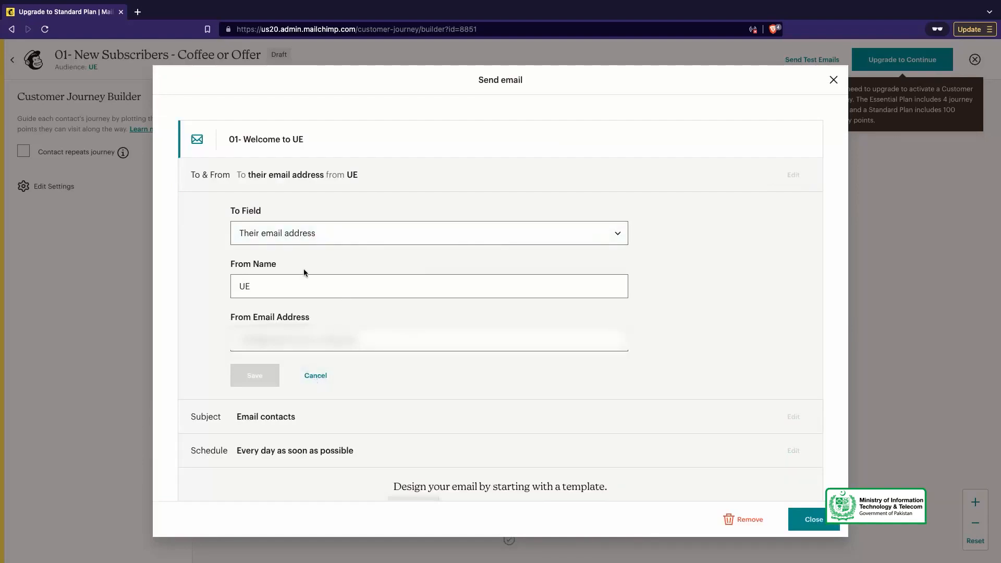
left_click(312, 239)
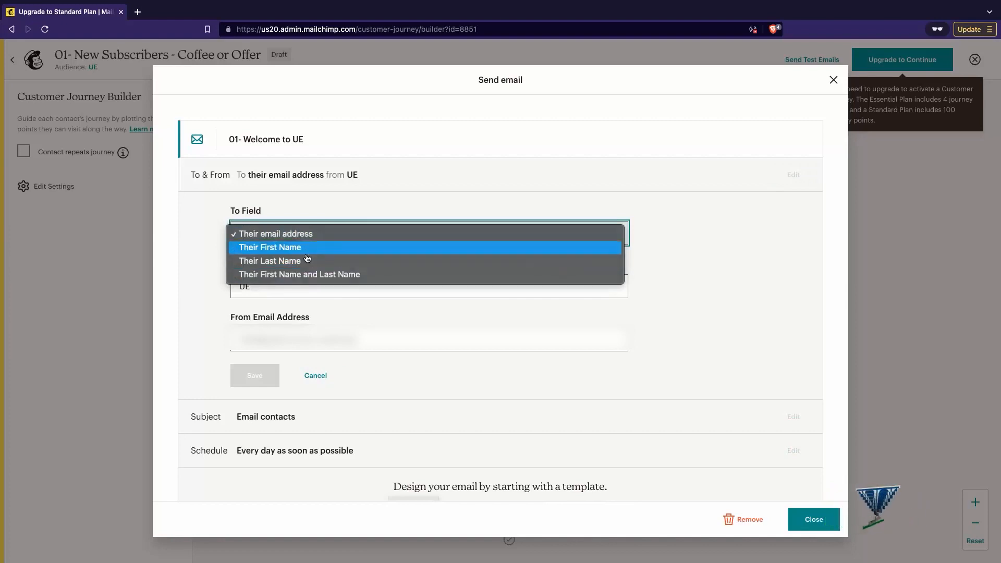
left_click(643, 269)
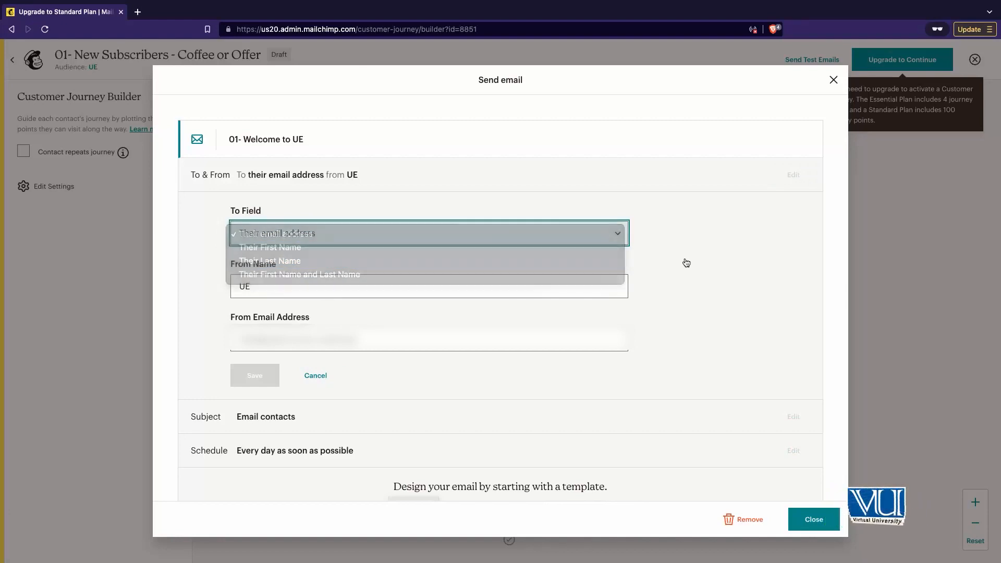
left_click(267, 283)
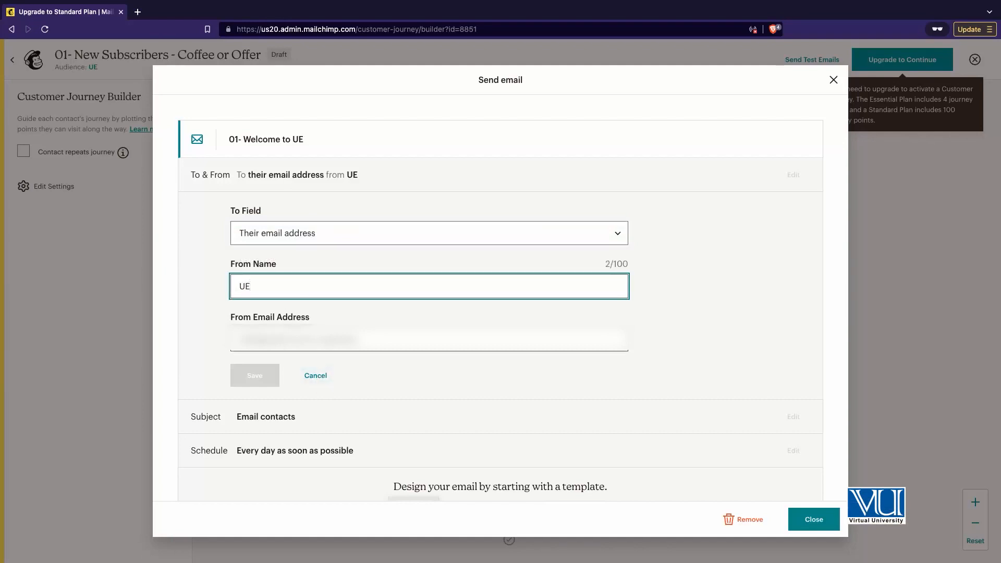
left_click(311, 382)
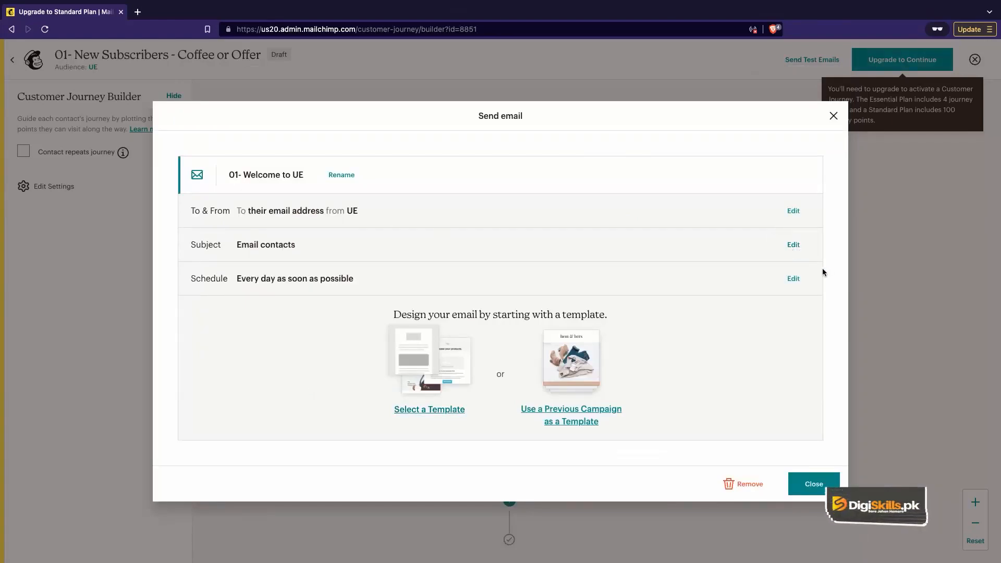
Set the email subject to "Welcome to UElectronics!" with the preview text "Get your free gift inside." and save both.
left_click(793, 244)
left_click(359, 267)
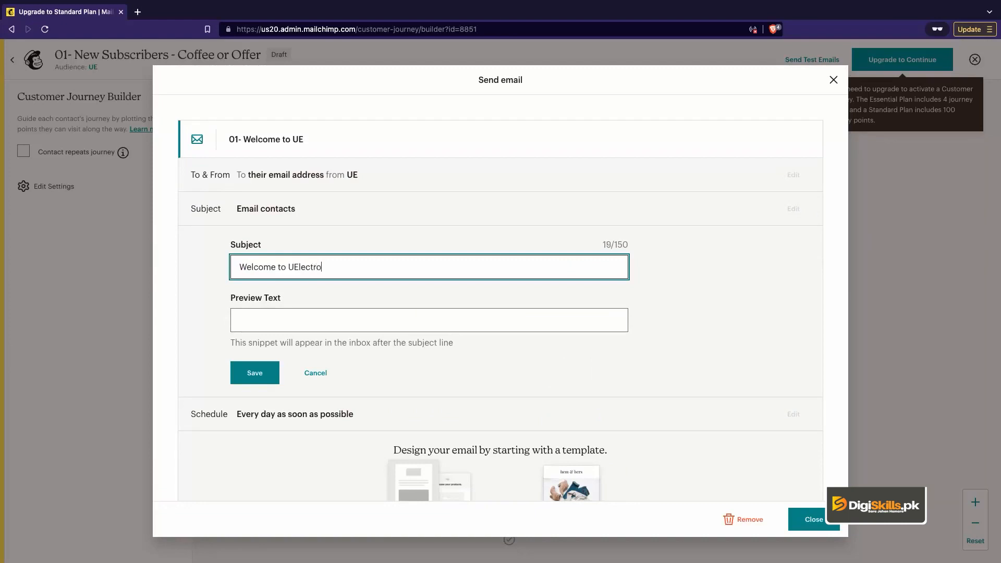
left_click(309, 325)
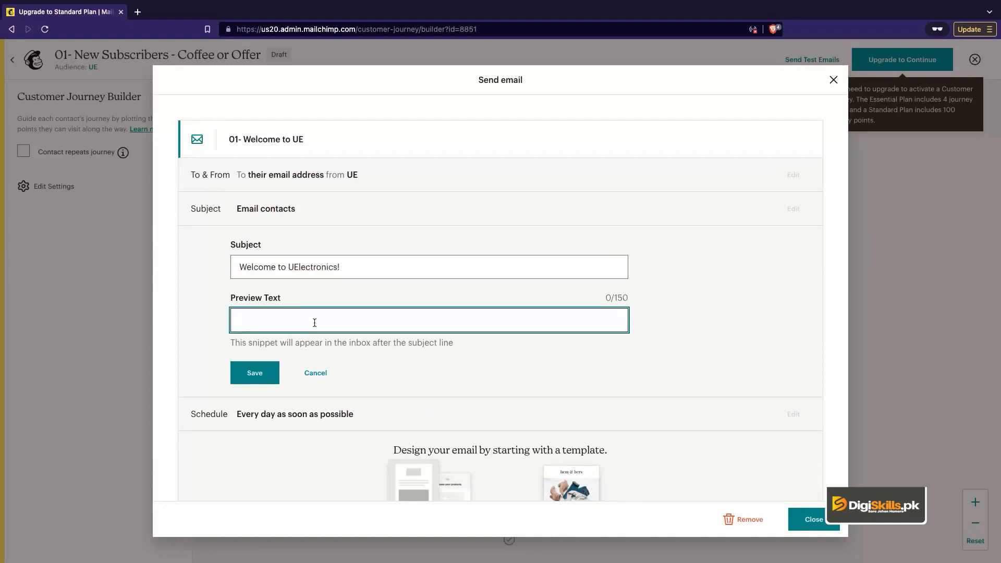
key("shift+Tab")
left_click(268, 315)
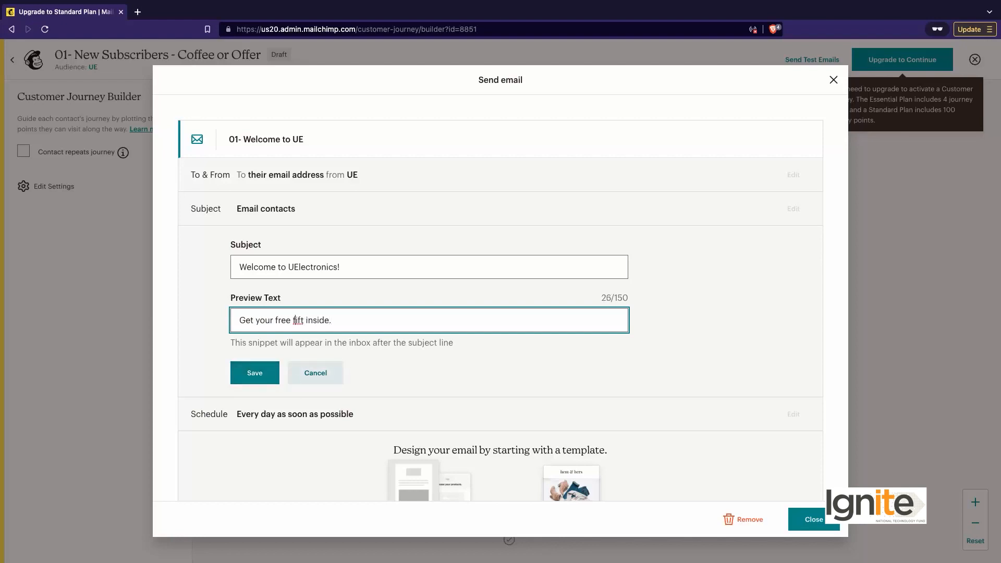
left_click(405, 352)
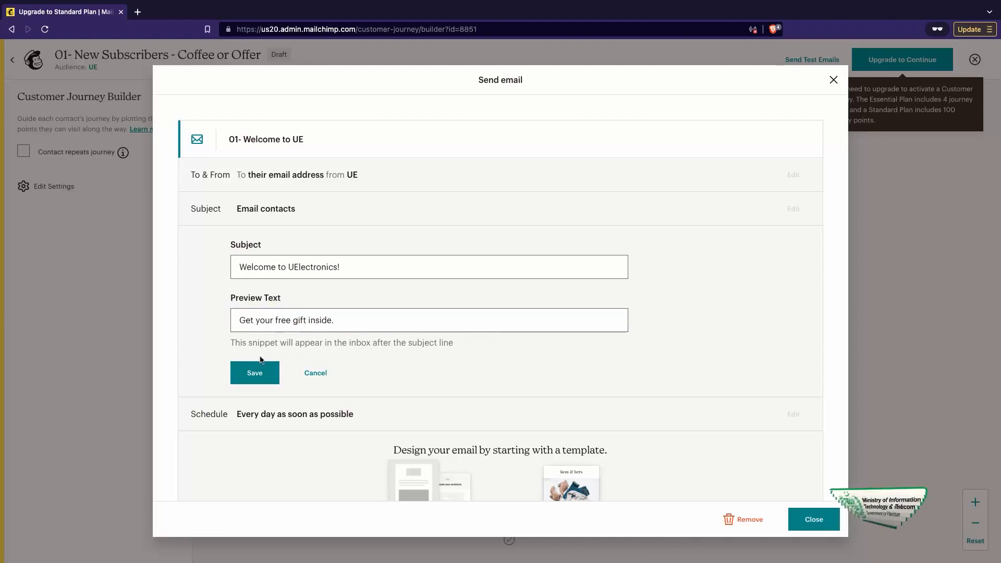
left_click(256, 380)
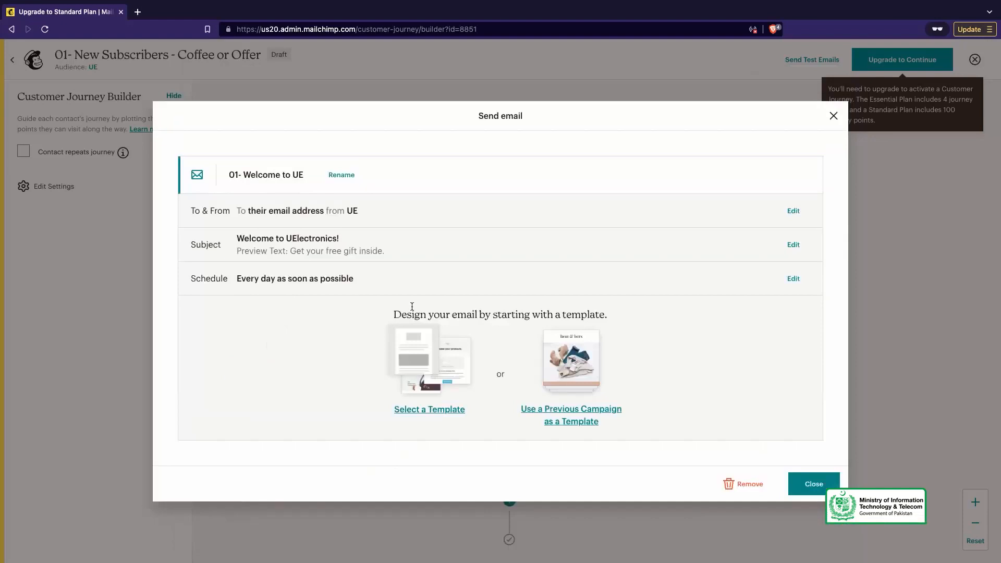
Try limiting the email's sending days to Monday through Friday, then reselect Saturday and Sunday.
left_click(792, 279)
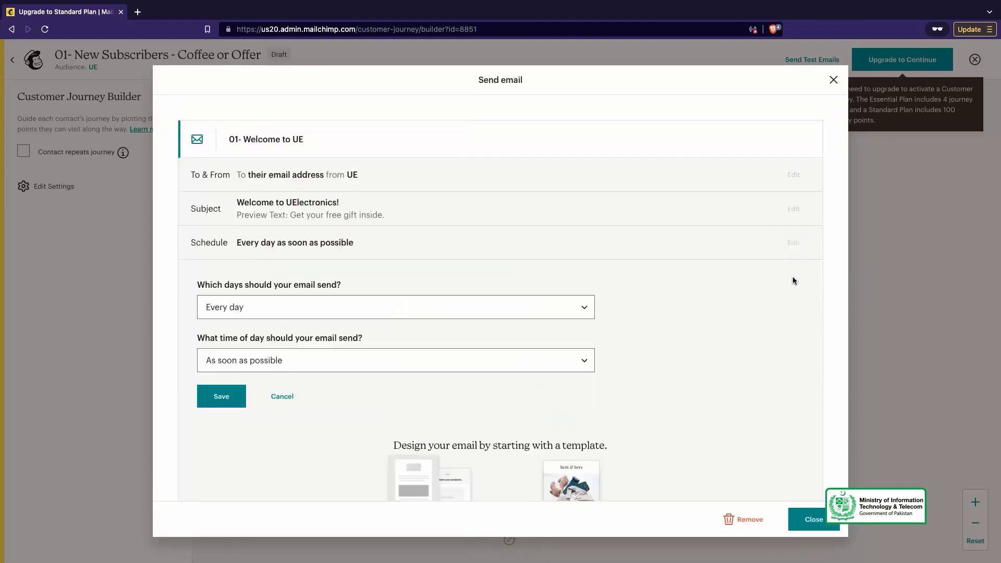
left_click(312, 311)
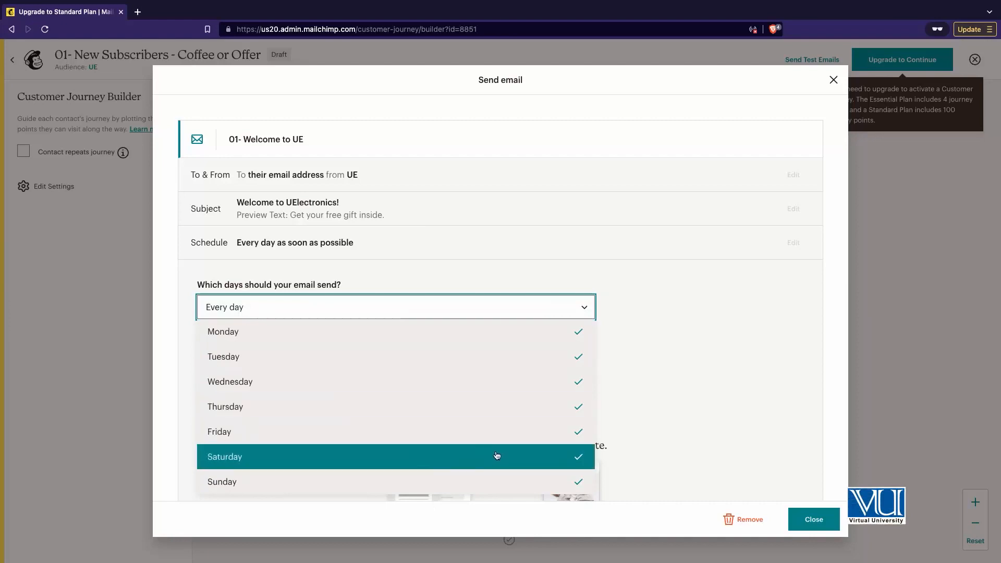
left_click(500, 482)
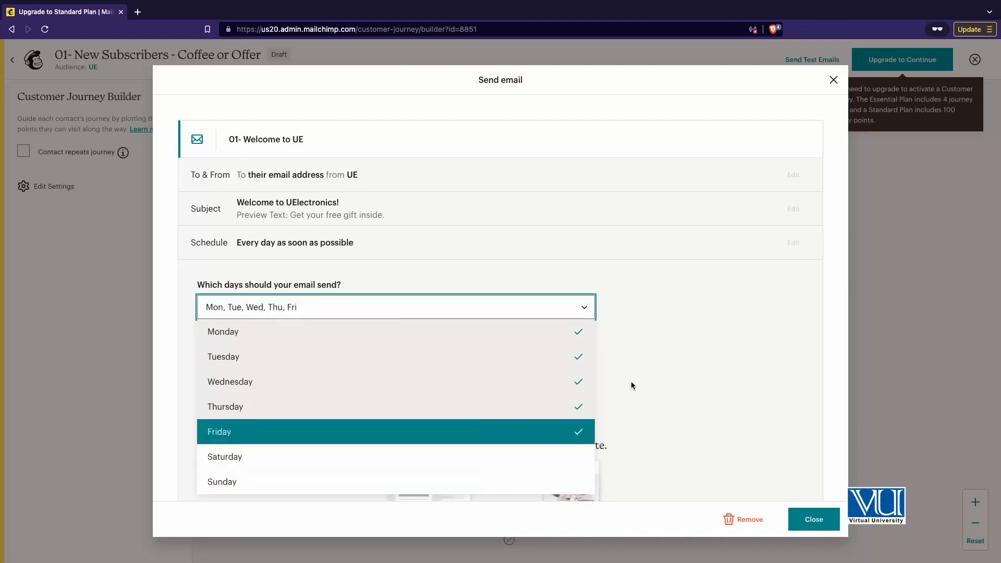
left_click(646, 353)
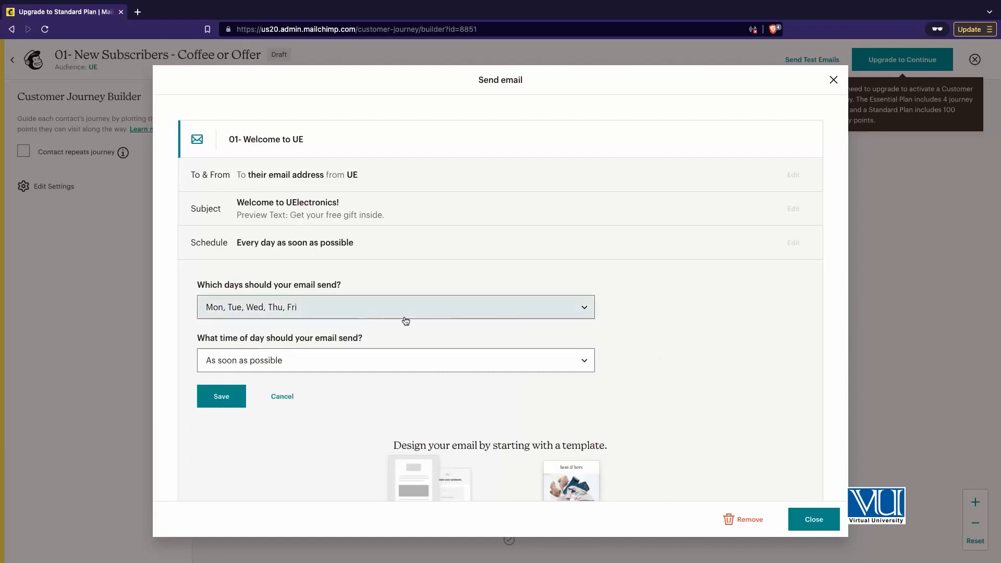
left_click(441, 312)
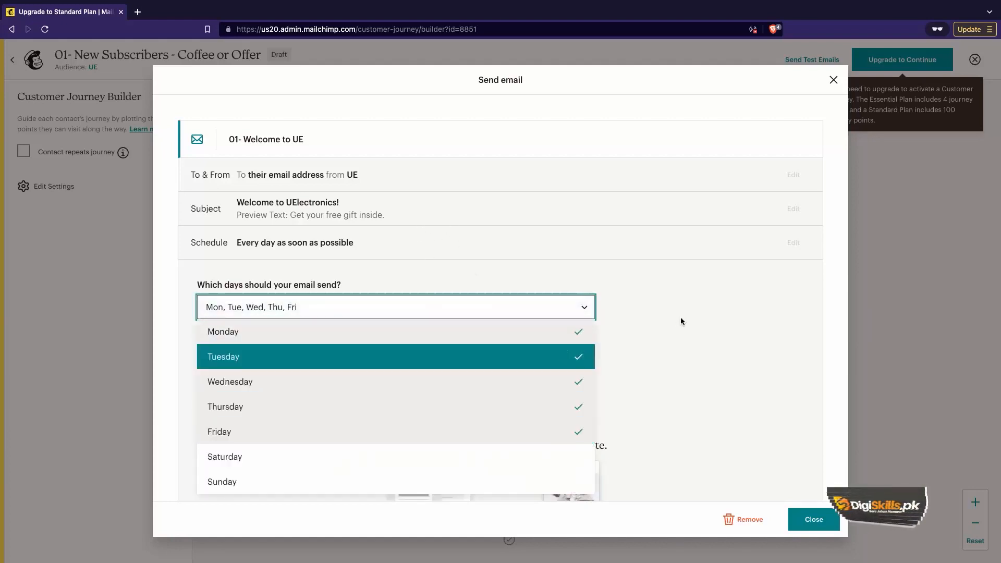
left_click(573, 465)
left_click(575, 478)
left_click(672, 355)
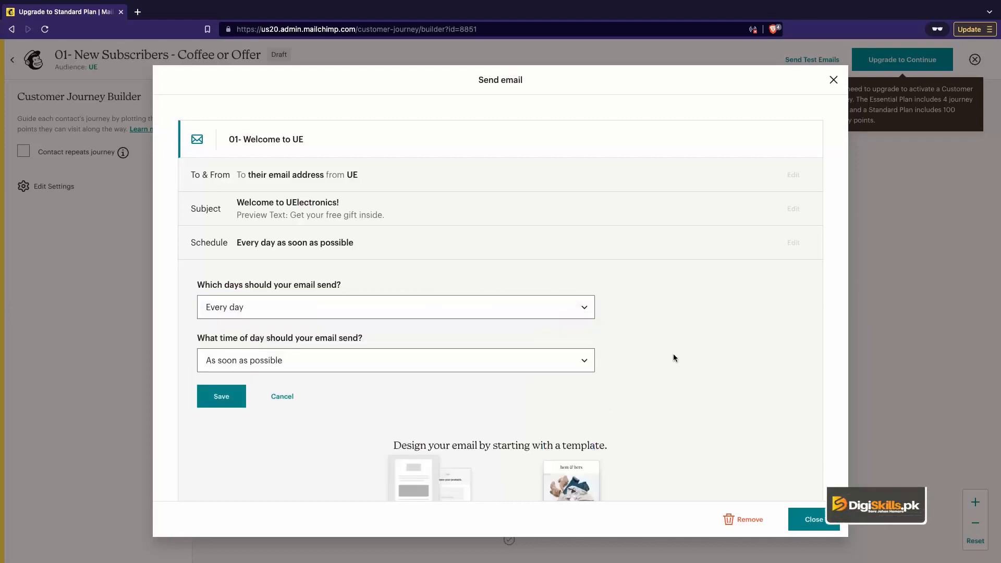
Check the send time choices, keep As soon as possible, and save the email's every-day schedule.
left_click(404, 366)
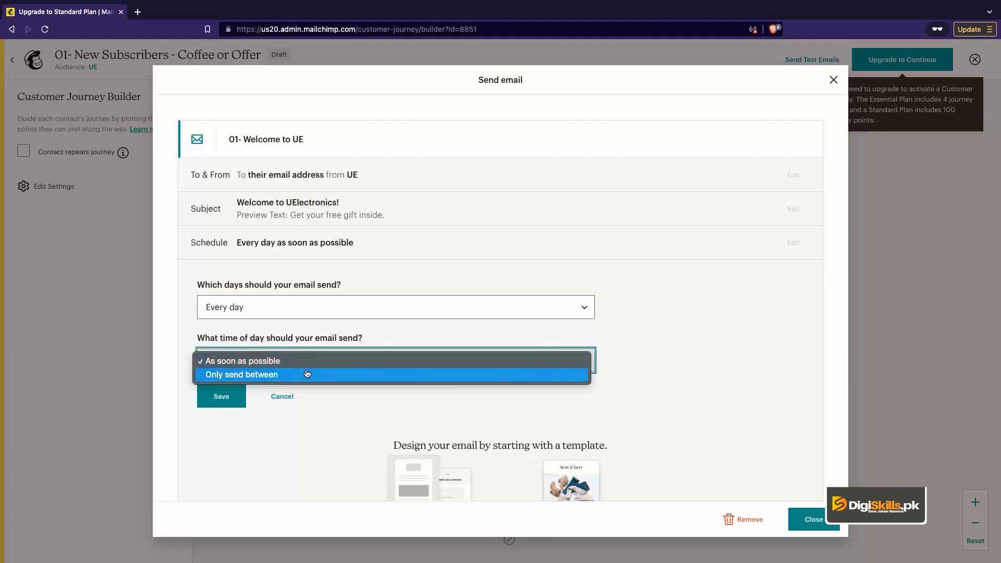
left_click(693, 347)
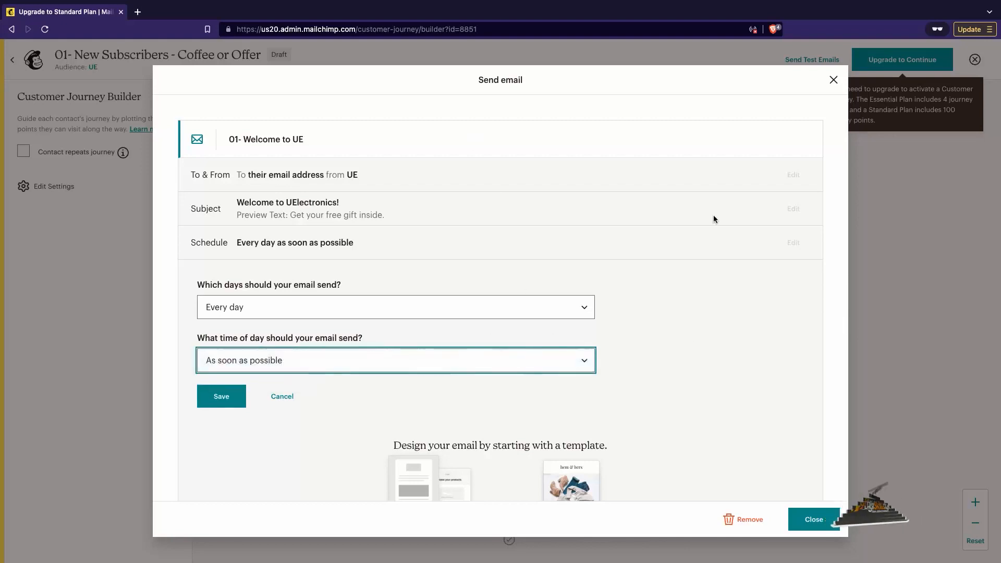
left_click(226, 401)
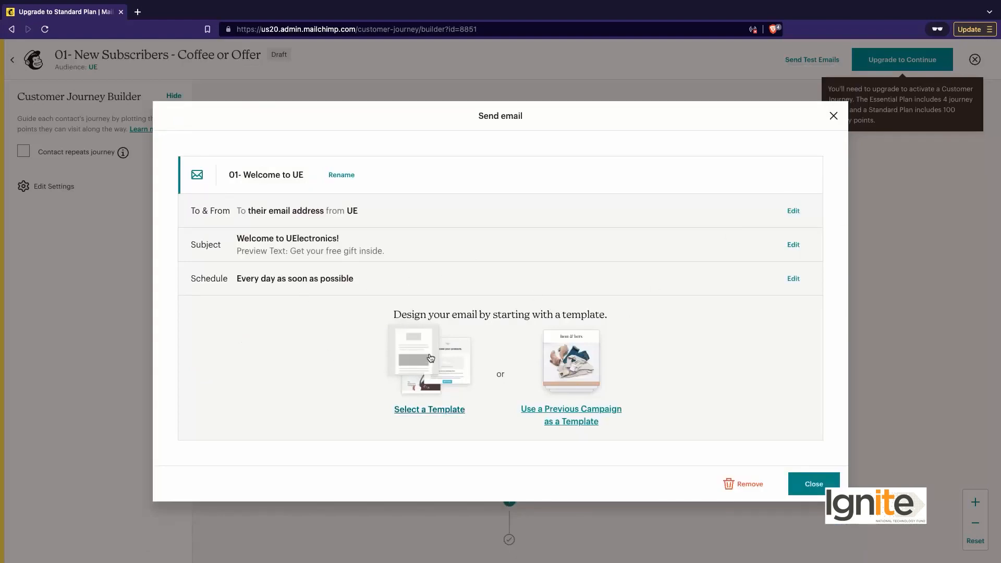
Base the "01- Welcome to UE" email's design on the previously sent campaign "C01 - Welcome Email".
scroll(508, 335, "right", 4)
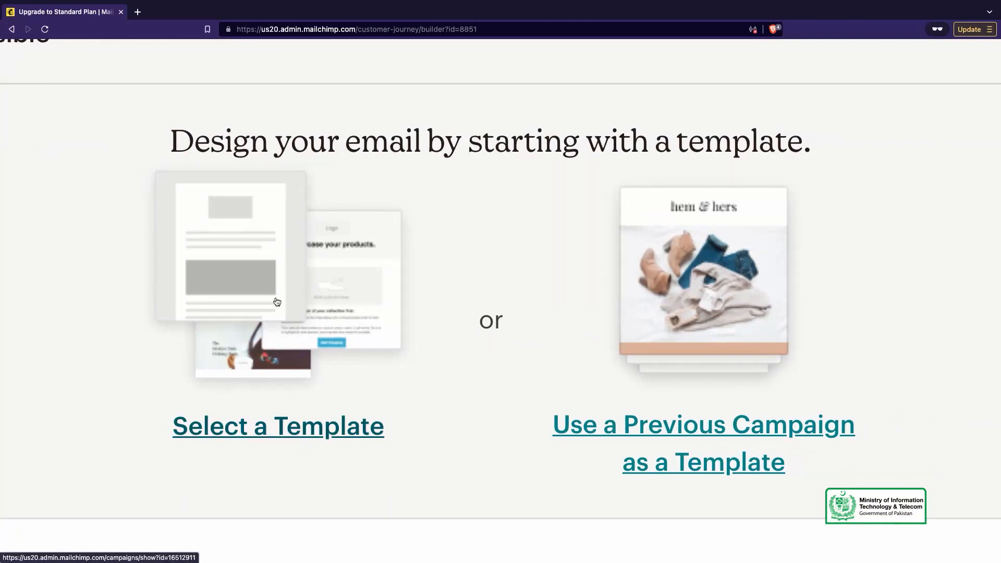
scroll(662, 271, "down", 5)
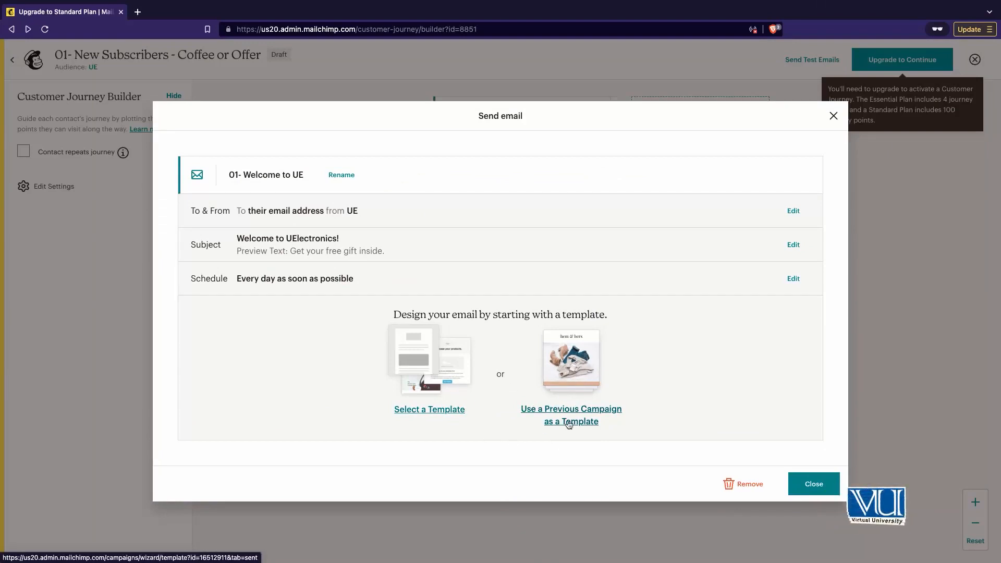
left_click(572, 375)
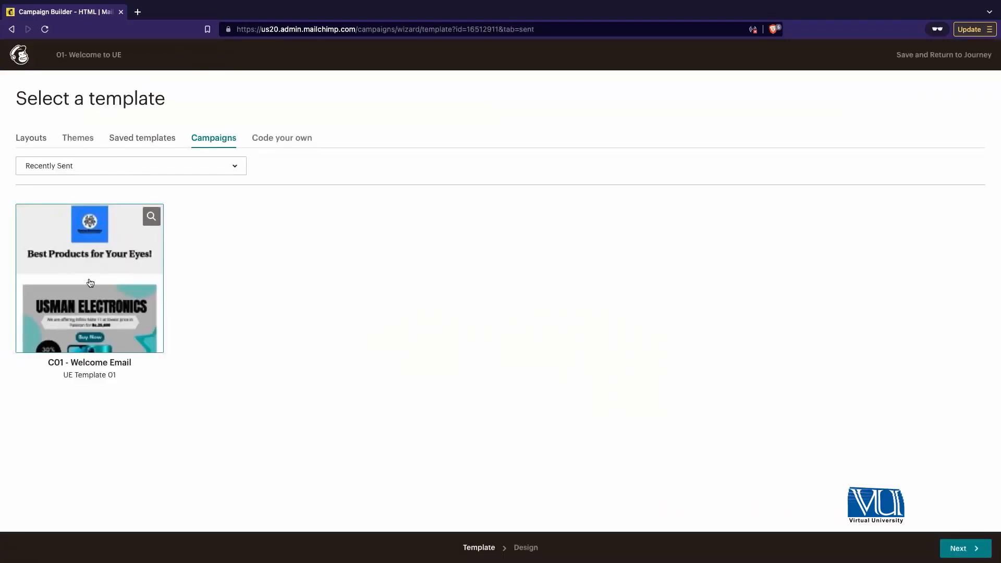
left_click(97, 258)
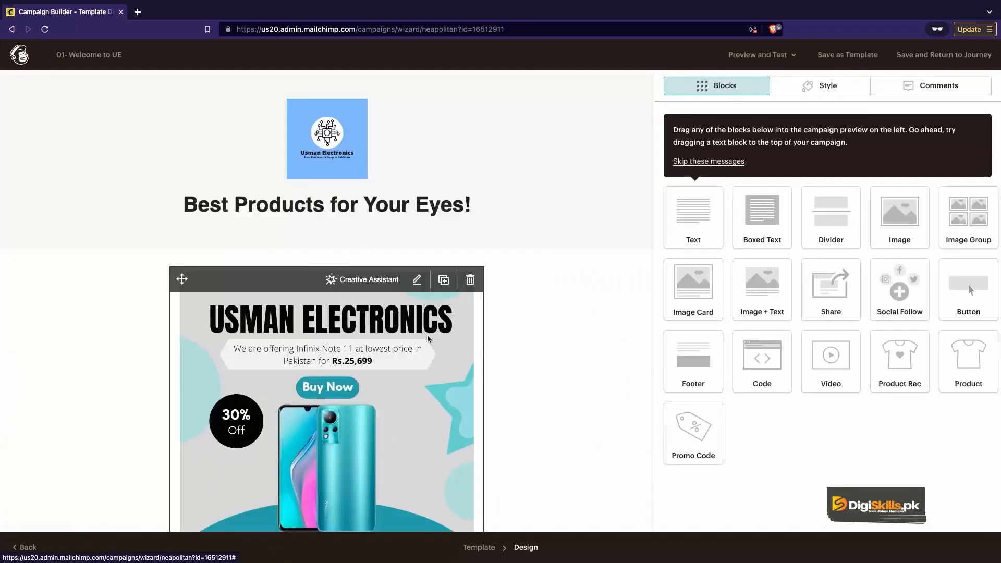
Look through the welcome email's design without editing it, then save it and return to the journey.
scroll(396, 308, "down", 8)
scroll(396, 307, "up", 8)
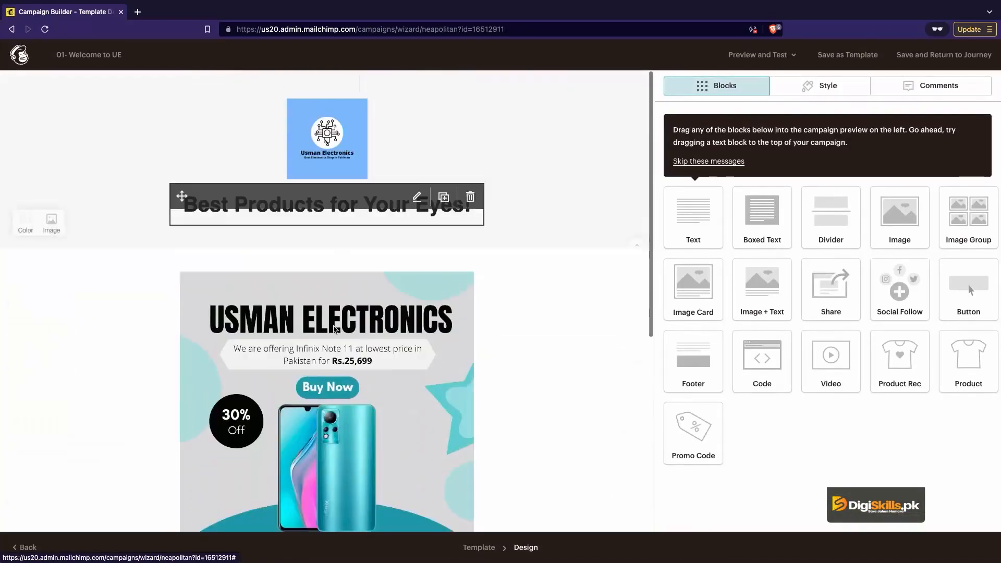
scroll(334, 329, "down", 2)
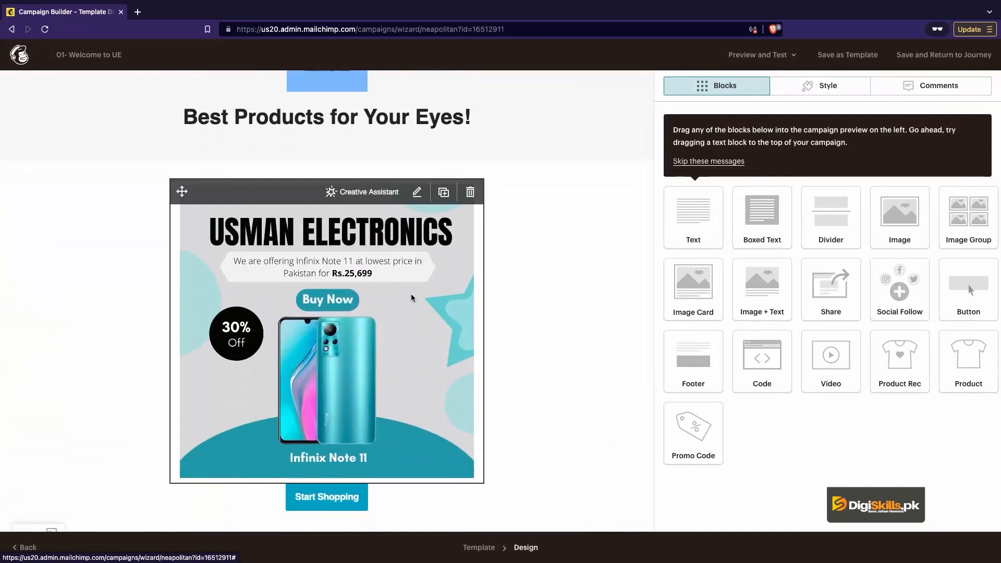
scroll(348, 282, "down", 5)
scroll(348, 282, "up", 6)
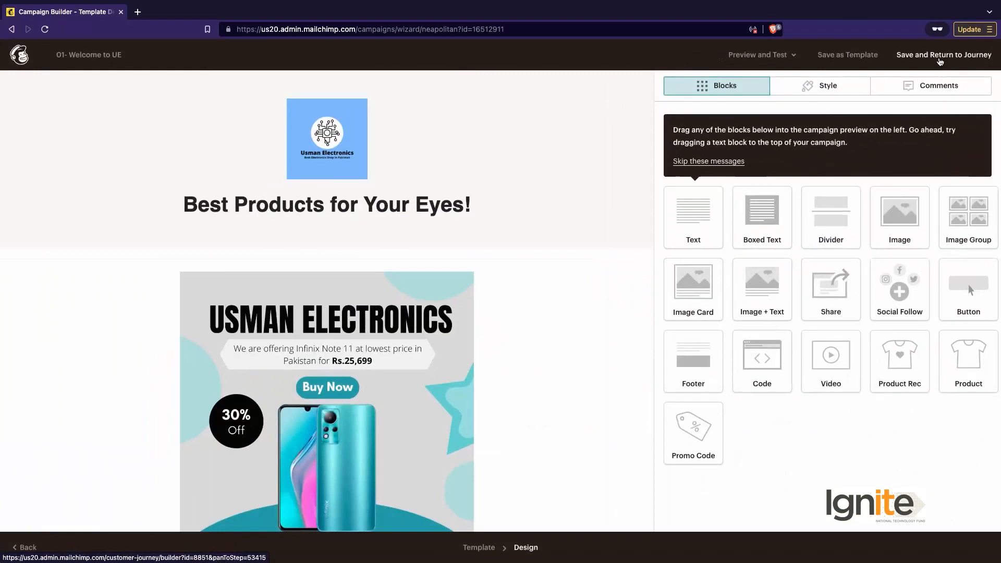
left_click(940, 57)
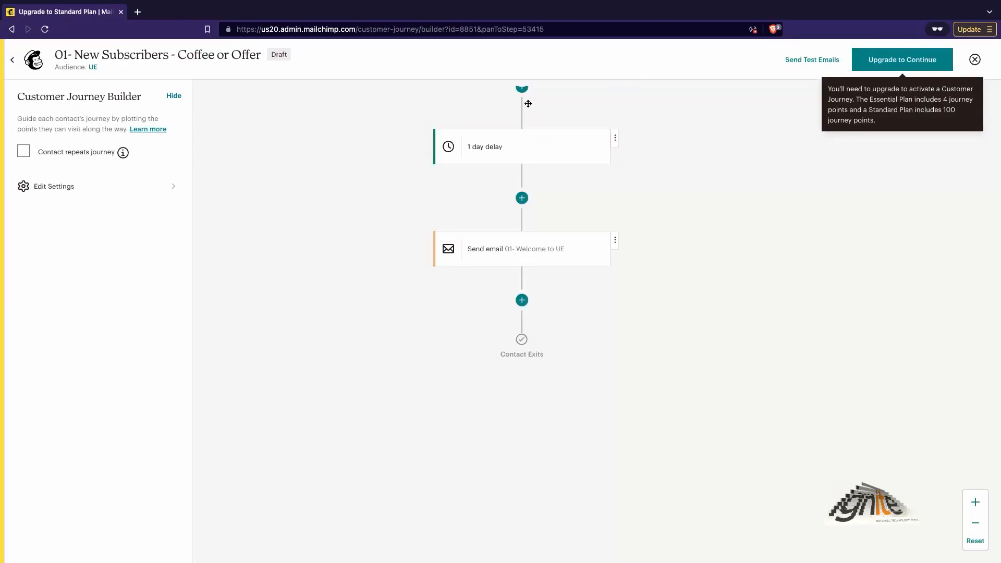
Review the journey's flow from the contact sign-up through the 1 day delay to the welcome email and contact exit.
scroll(527, 101, "up", 5)
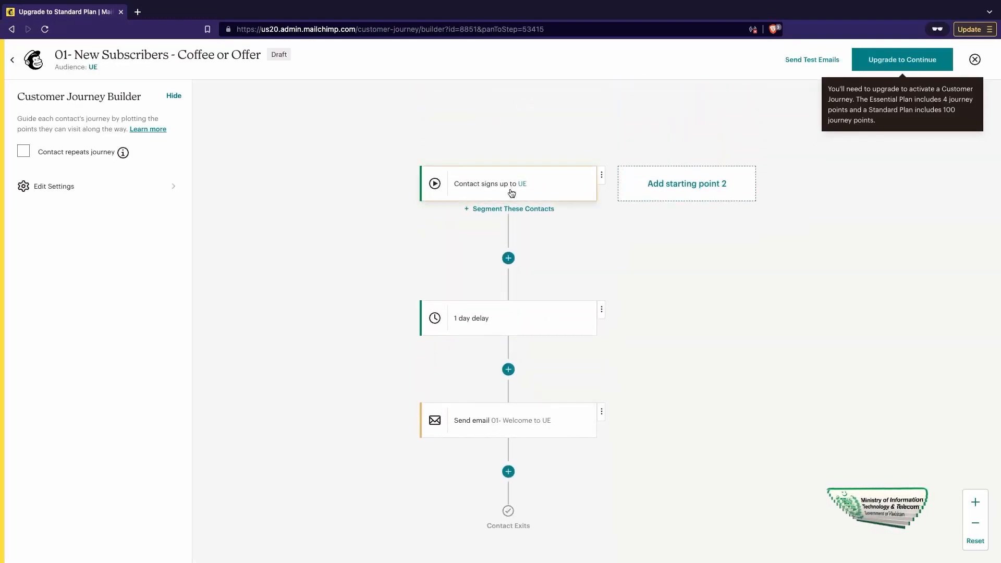
scroll(512, 226, "down", 5)
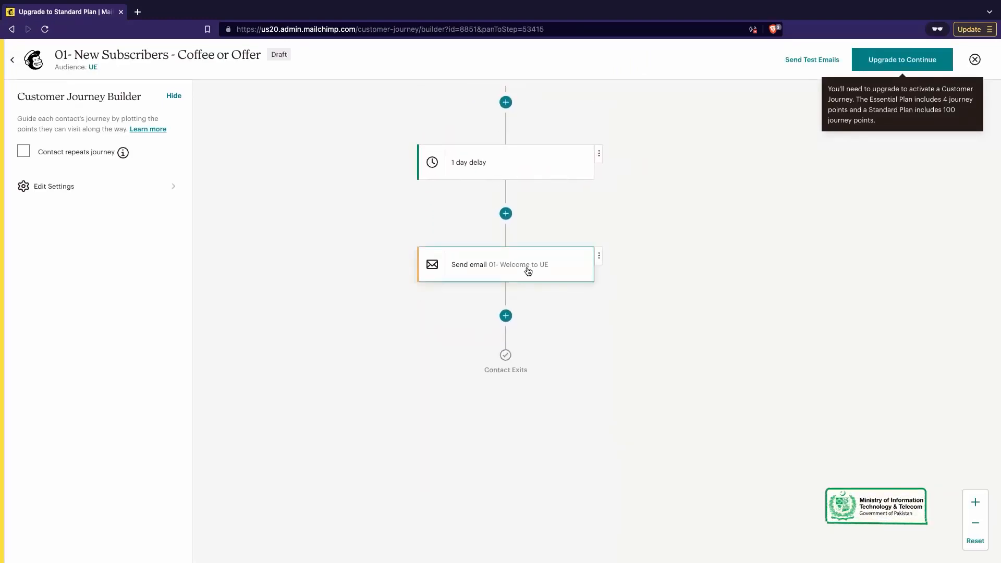
scroll(530, 254, "up", 4)
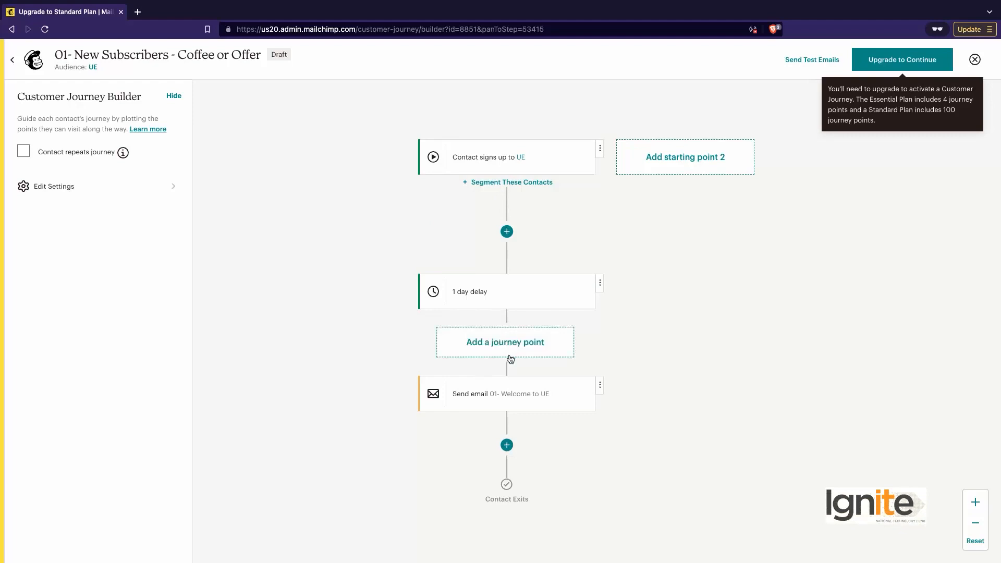
scroll(480, 248, "down", 3)
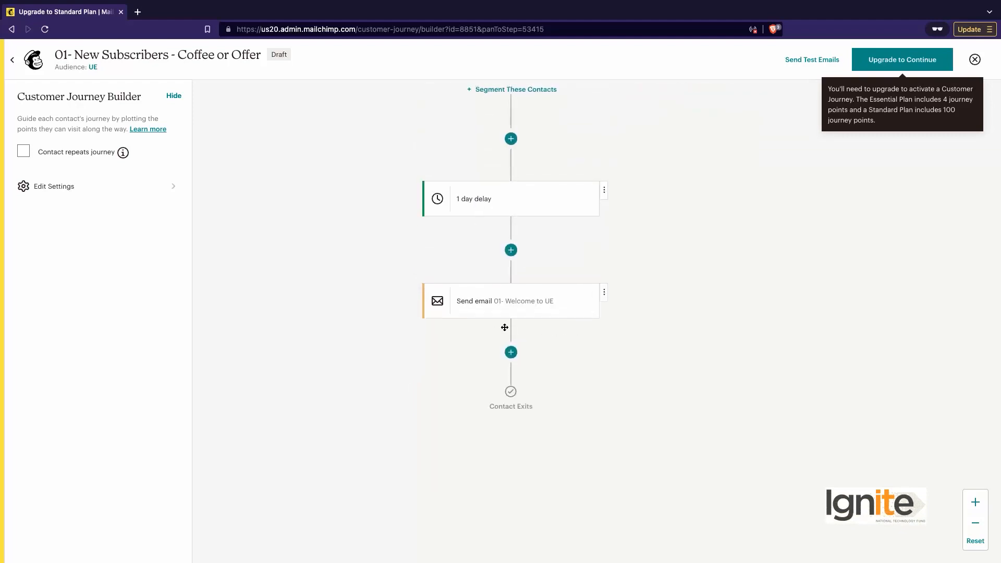
scroll(505, 326, "up", 1)
scroll(505, 373, "down", 2)
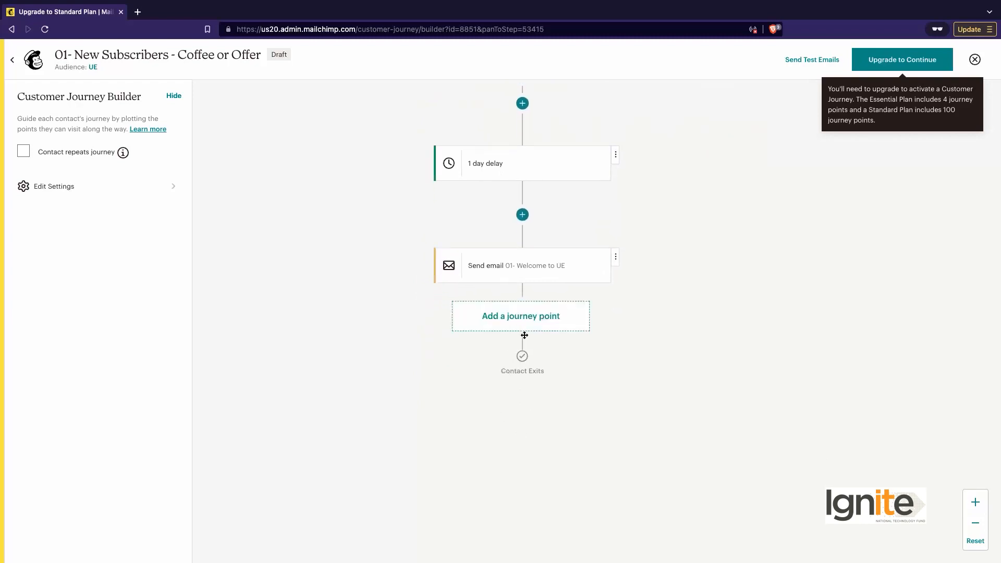
scroll(546, 358, "down", 1)
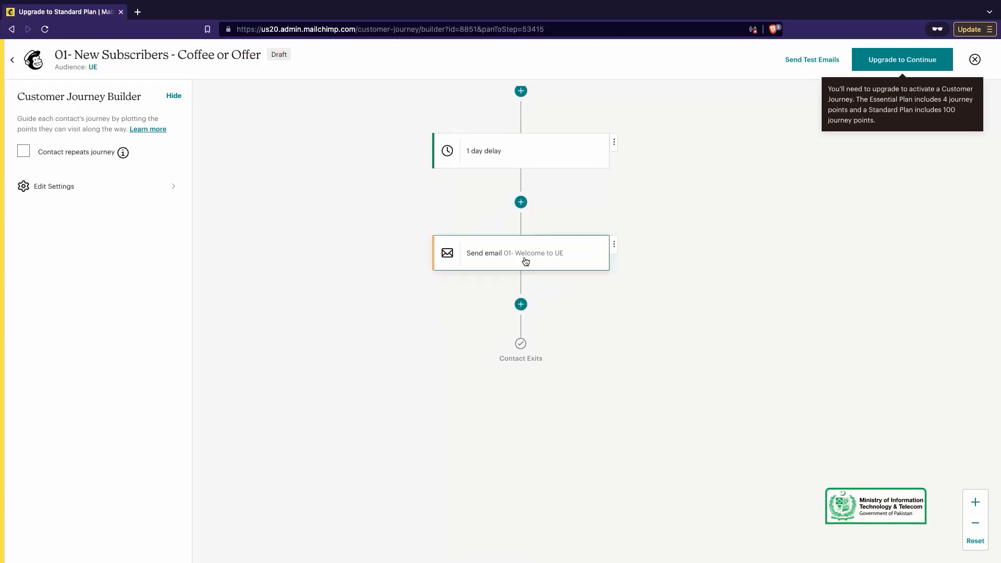
Add a time delay of 1 week after the "01- Welcome to UE" email and save it.
left_click(523, 311)
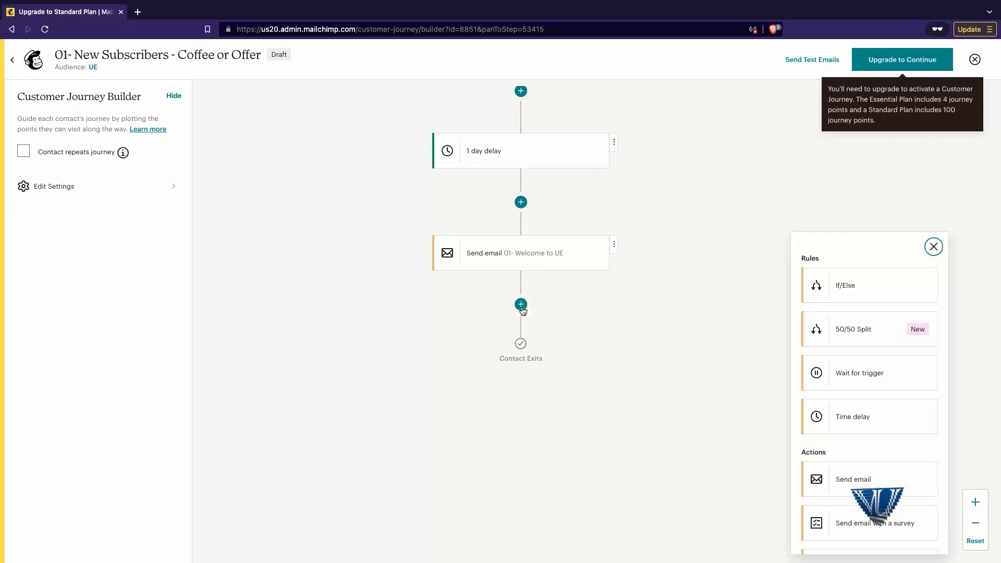
left_click(855, 415)
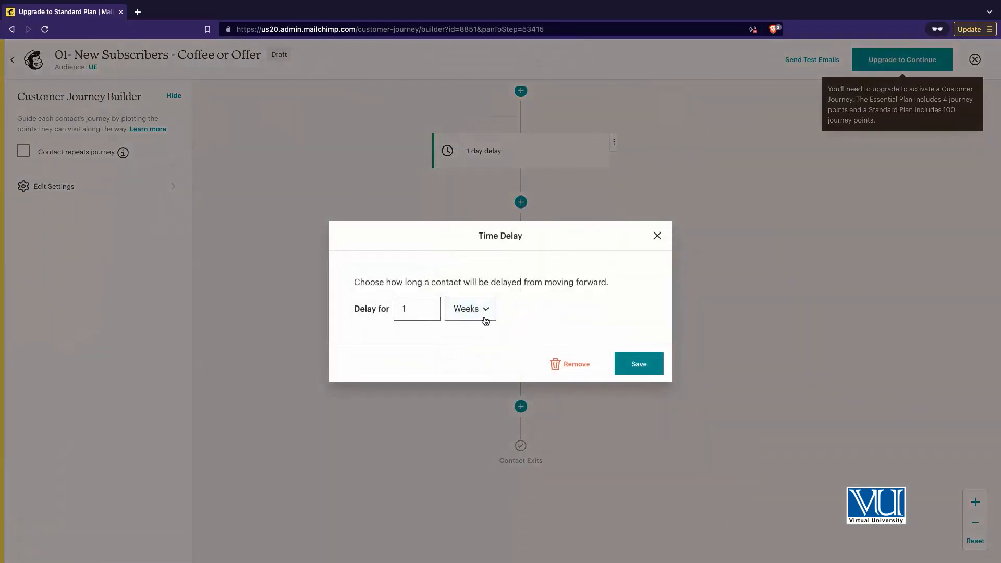
left_click(639, 363)
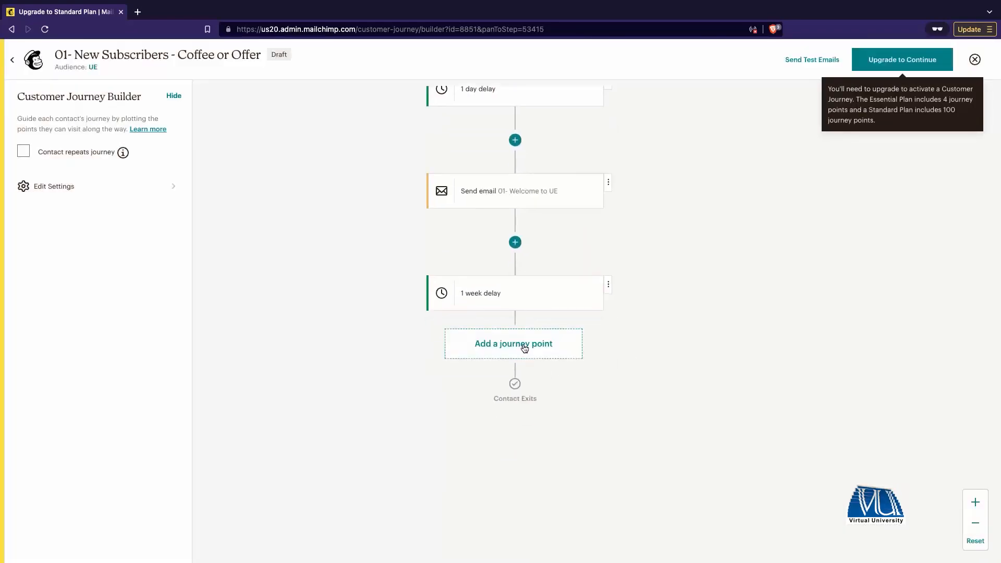
Add an If/Else rule after the 1 week delay with the condition Location is within 25 miles of Lahore, Punjab, Pakistan, and save it.
left_click(517, 351)
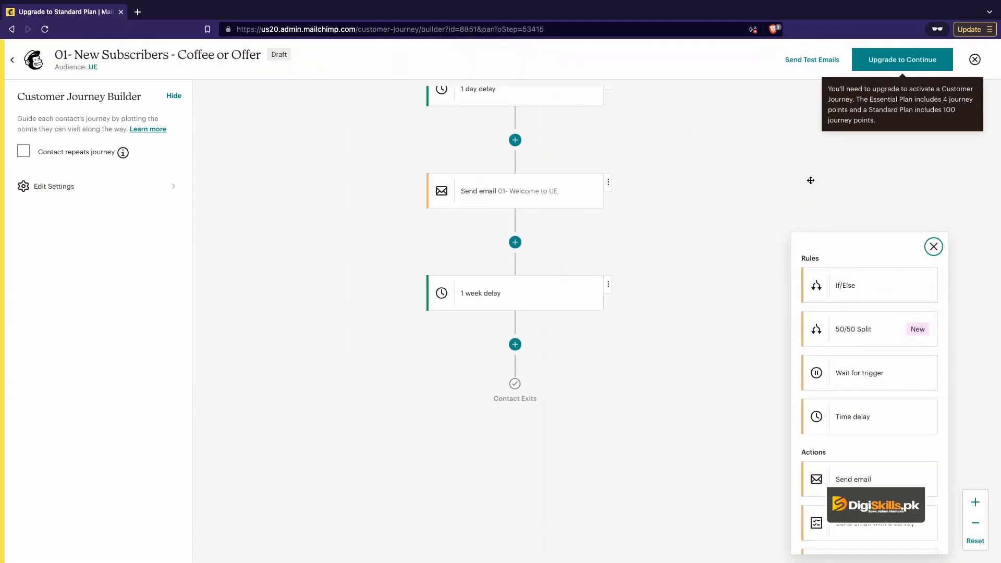
left_click(848, 288)
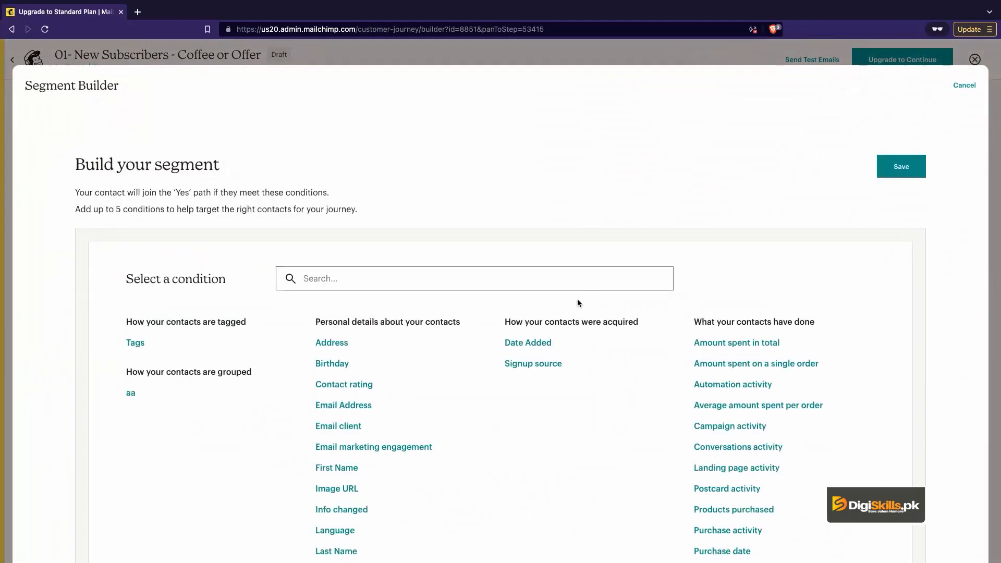
scroll(368, 415, "down", 3)
scroll(380, 326, "up", 3)
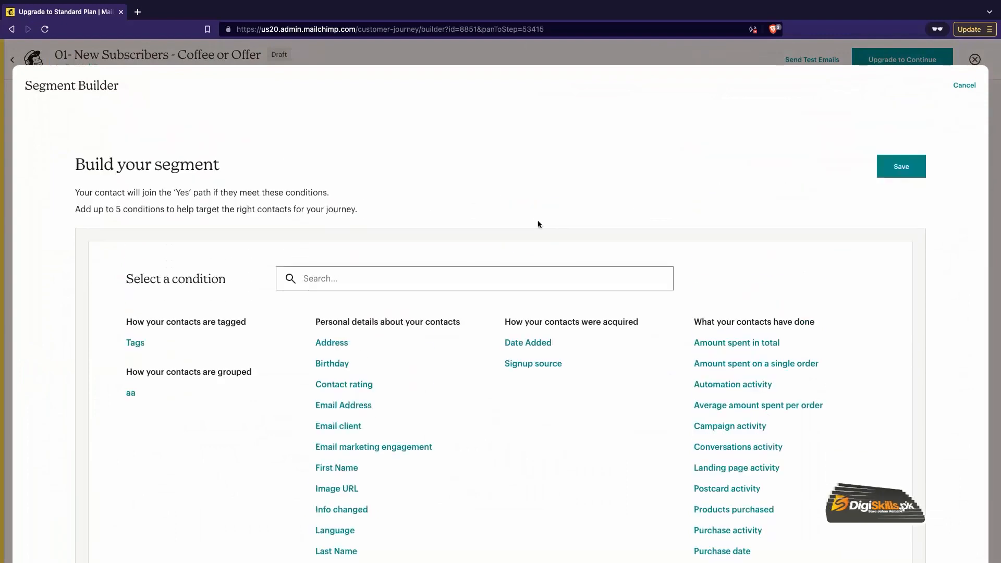
scroll(453, 401, "down", 4)
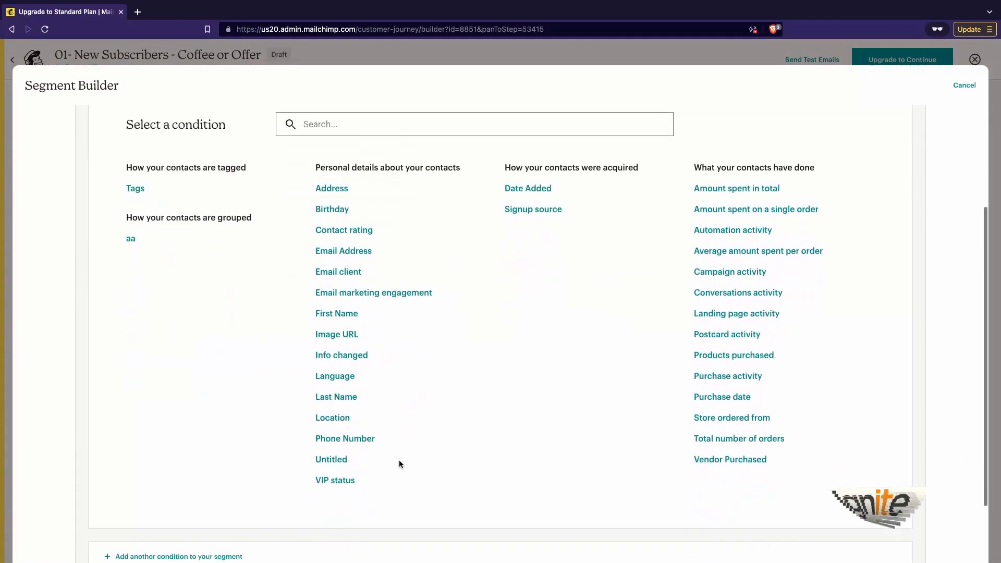
left_click(338, 394)
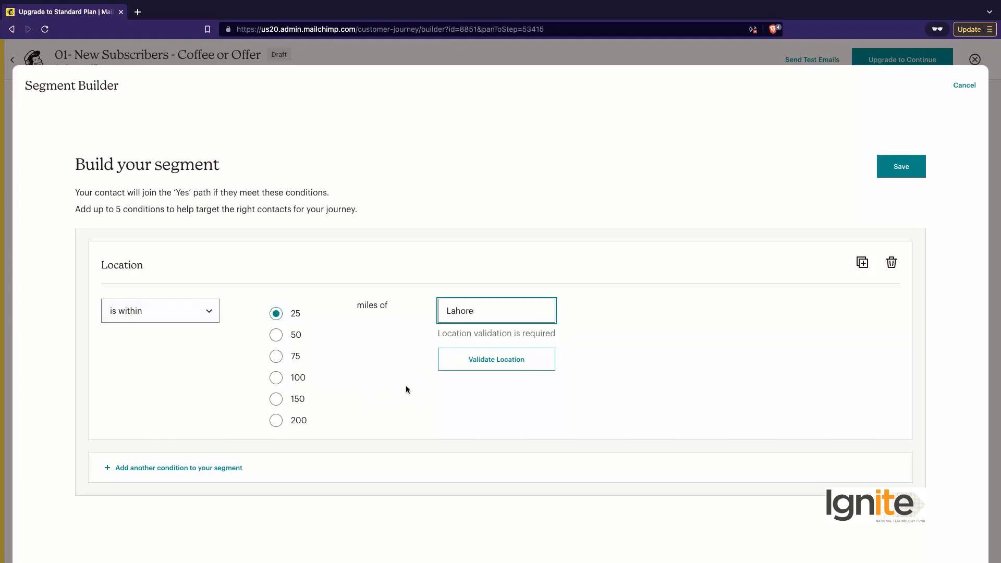
left_click(489, 362)
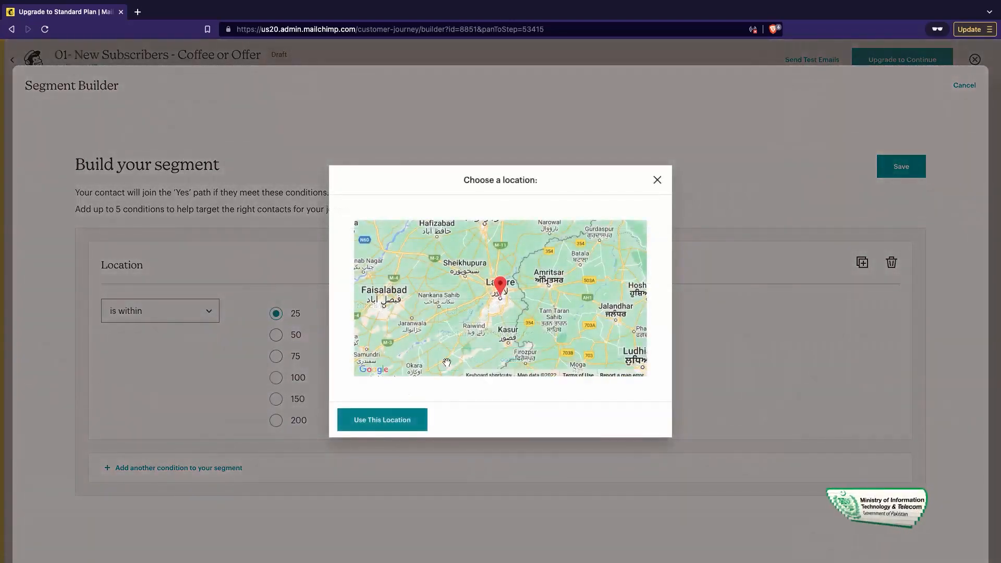
left_click(383, 423)
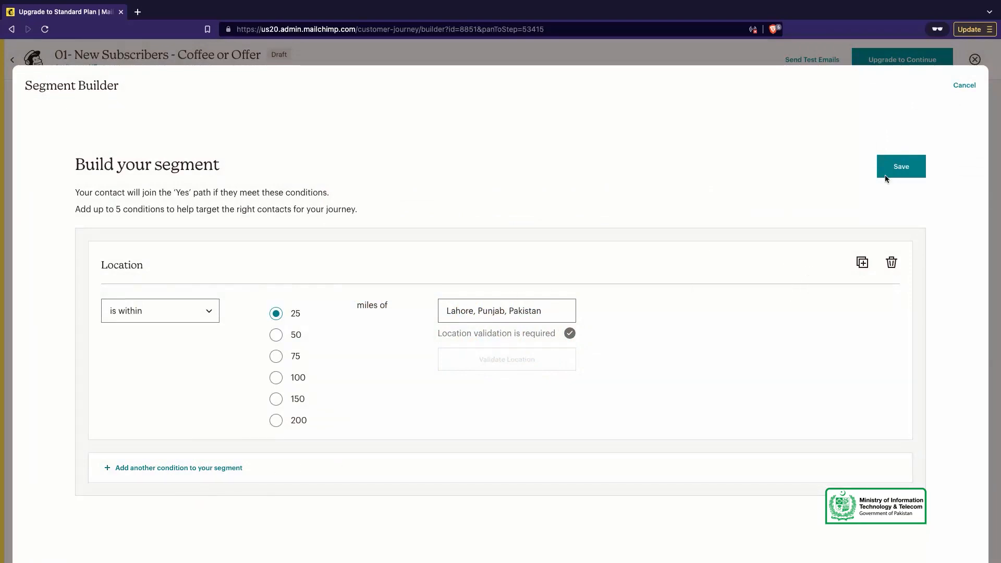
left_click(901, 171)
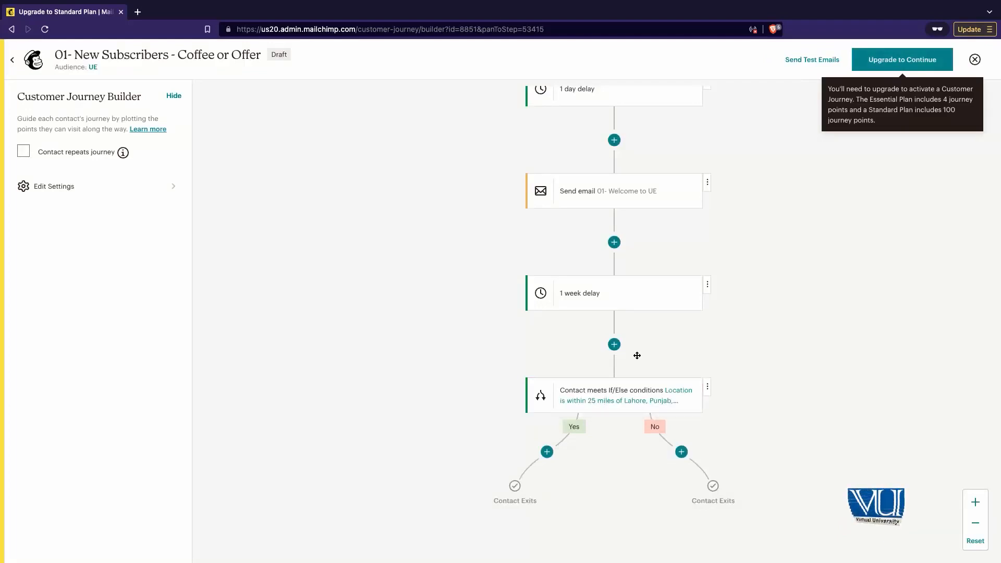
Add a Send email action to the Yes path of the Lahore location rule.
scroll(618, 411, "down", 3)
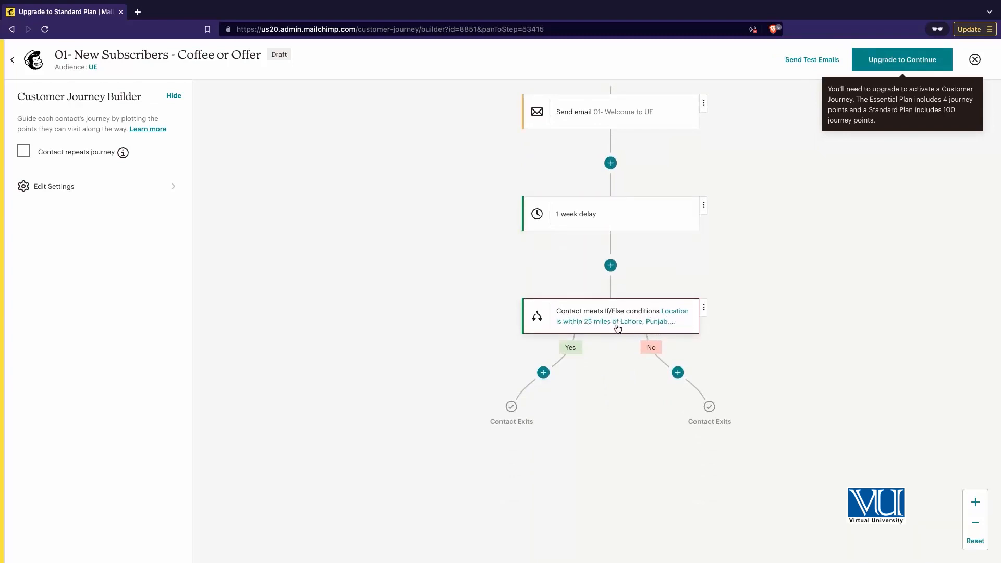
left_click(542, 376)
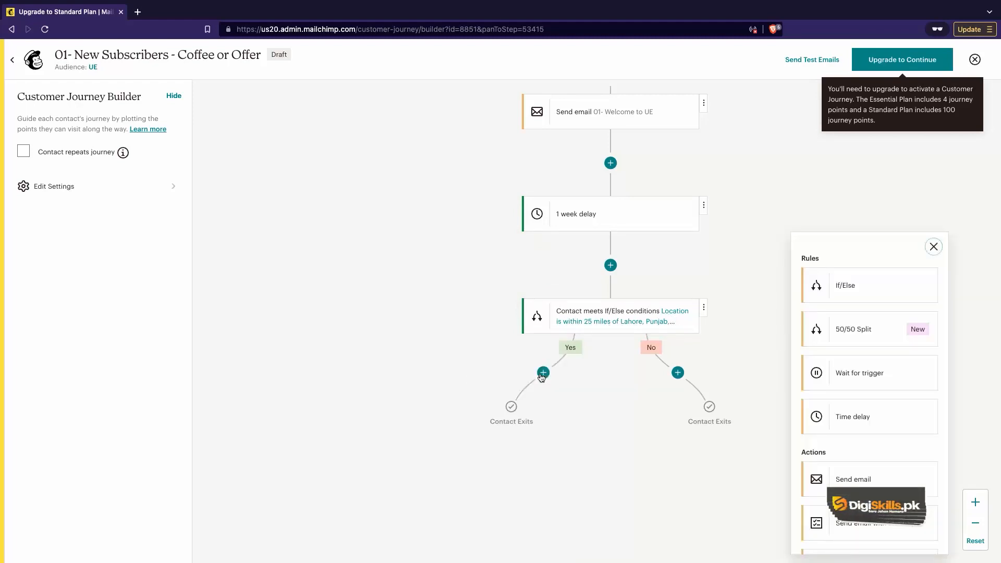
scroll(829, 400, "down", 3)
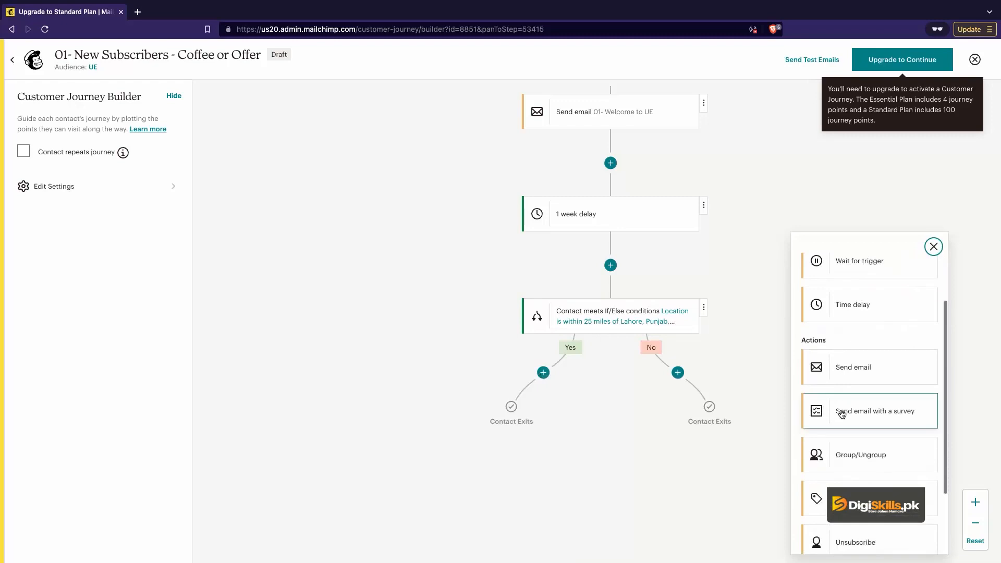
left_click(850, 370)
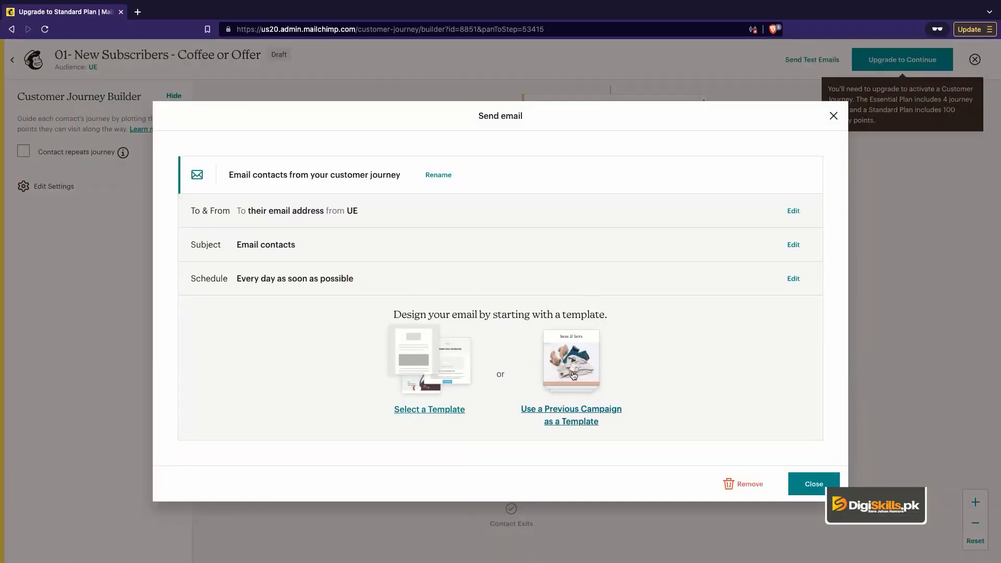
Apply the Sell Products layout to the Yes path's email, then save it and return to the journey.
left_click(428, 369)
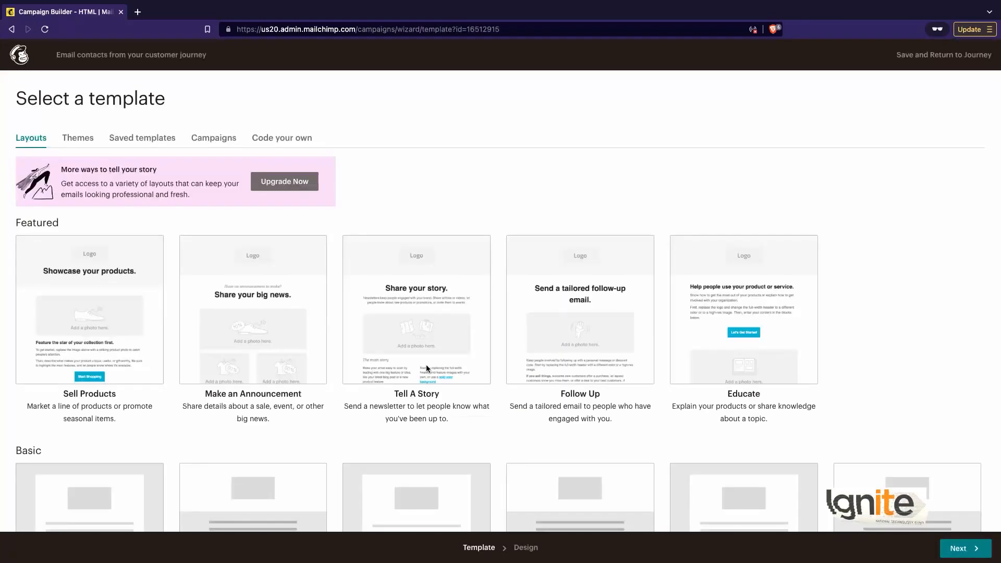
scroll(366, 412, "down", 5)
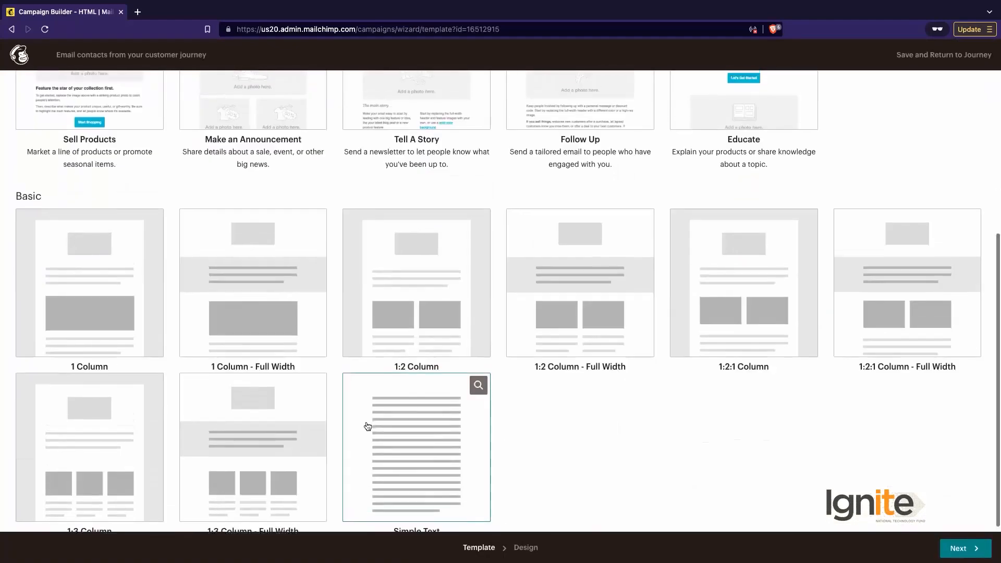
scroll(366, 421, "down", 5)
scroll(350, 317, "up", 5)
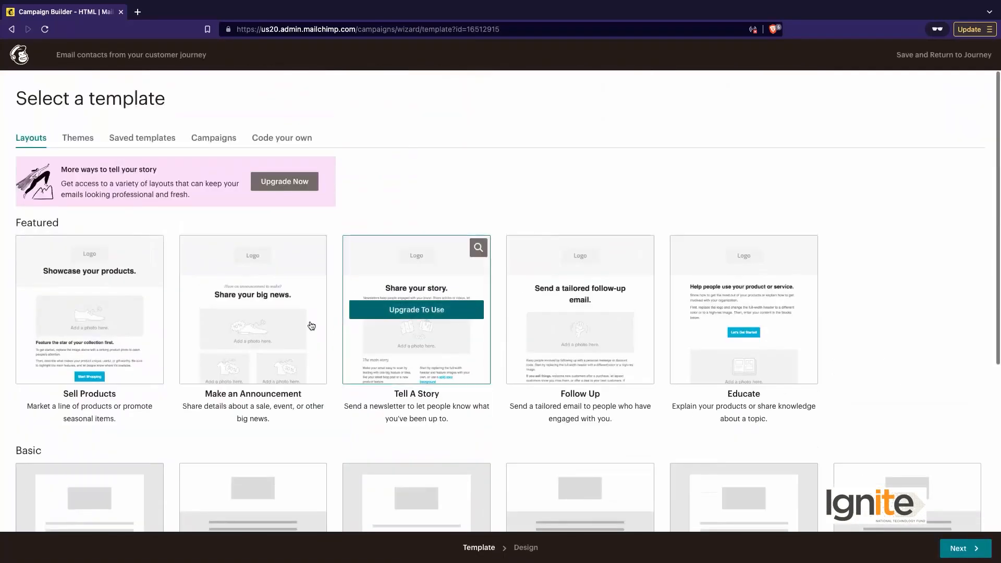
left_click(98, 298)
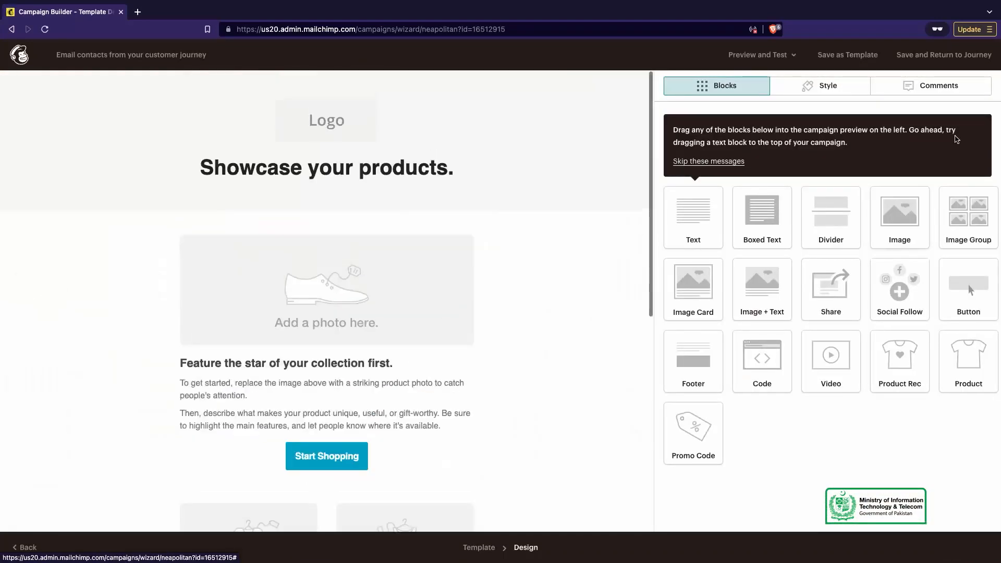
left_click(951, 59)
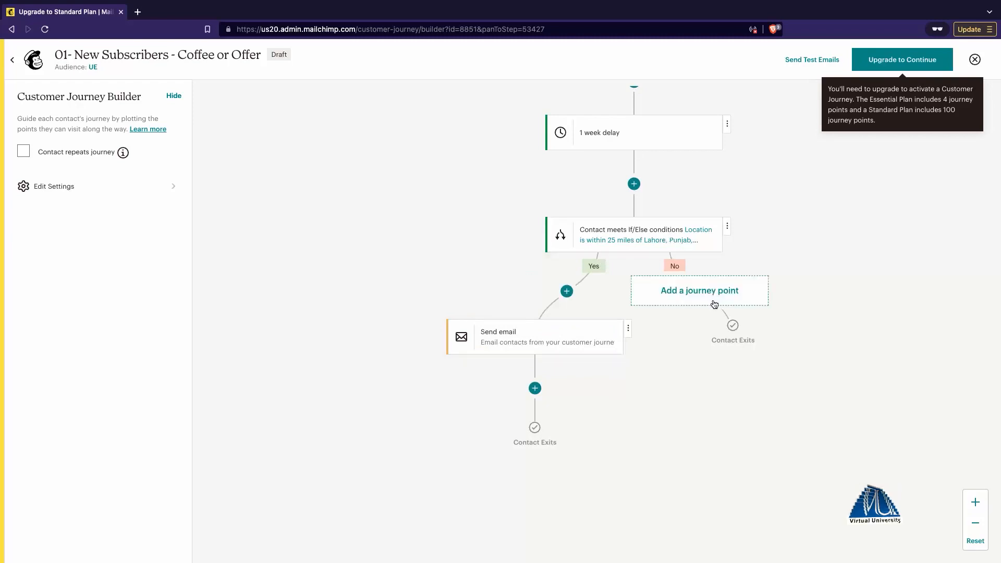
Add a Send email action to the No path of the Lahore location rule.
left_click(695, 295)
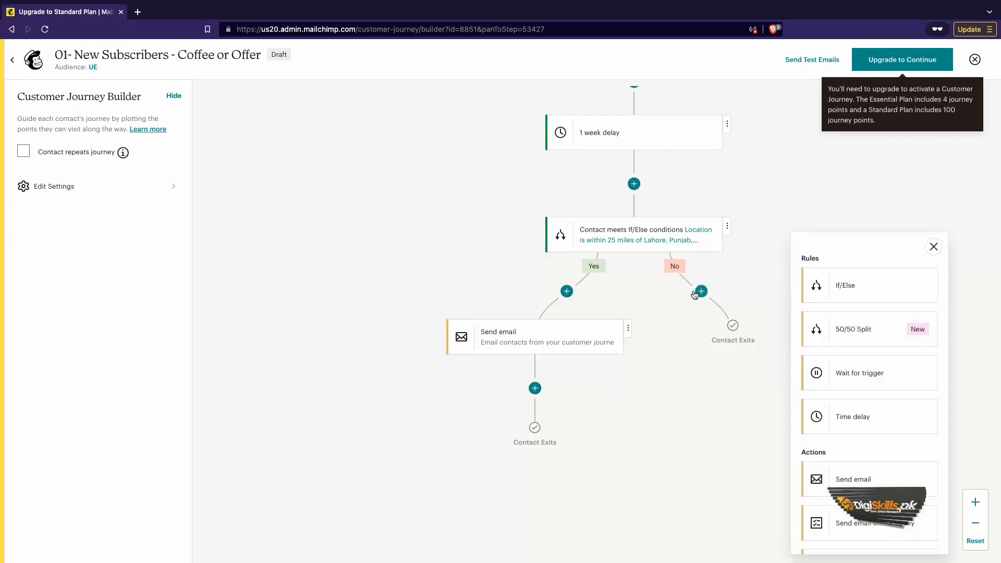
scroll(882, 404, "down", 2)
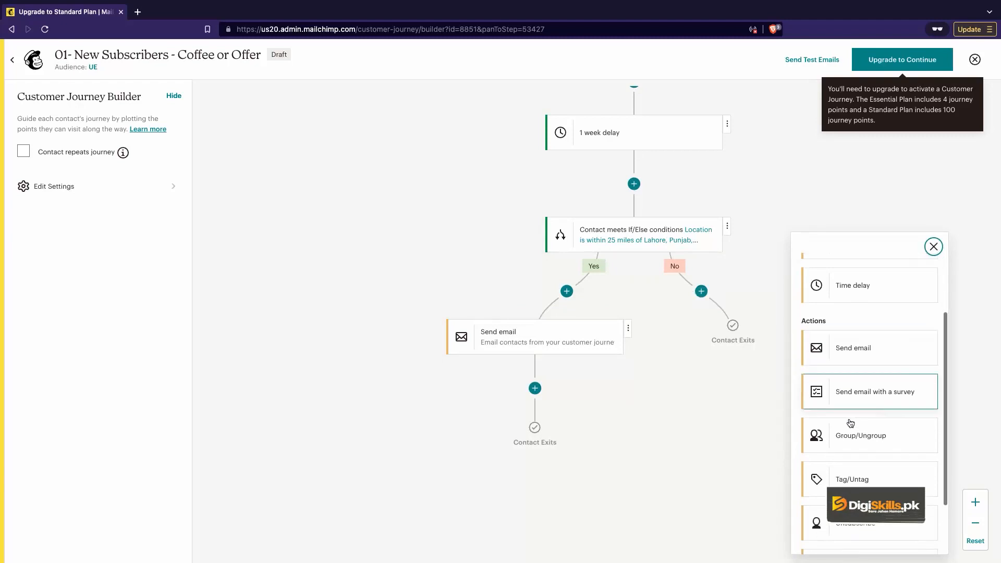
left_click(856, 356)
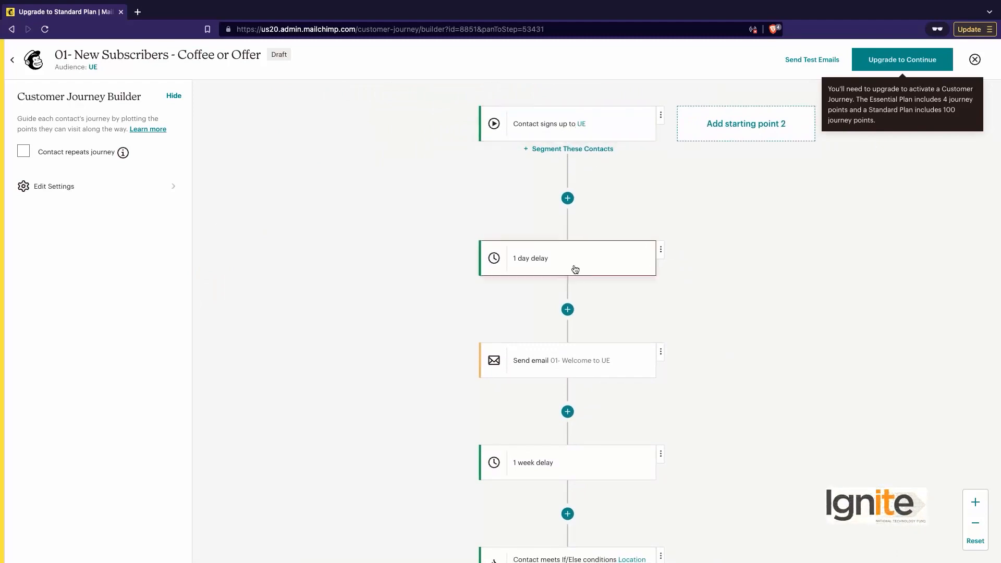
Review the whole journey map from the sign-up starting point through the delays and location rule to both follow-up emails.
scroll(574, 269, "down", 3)
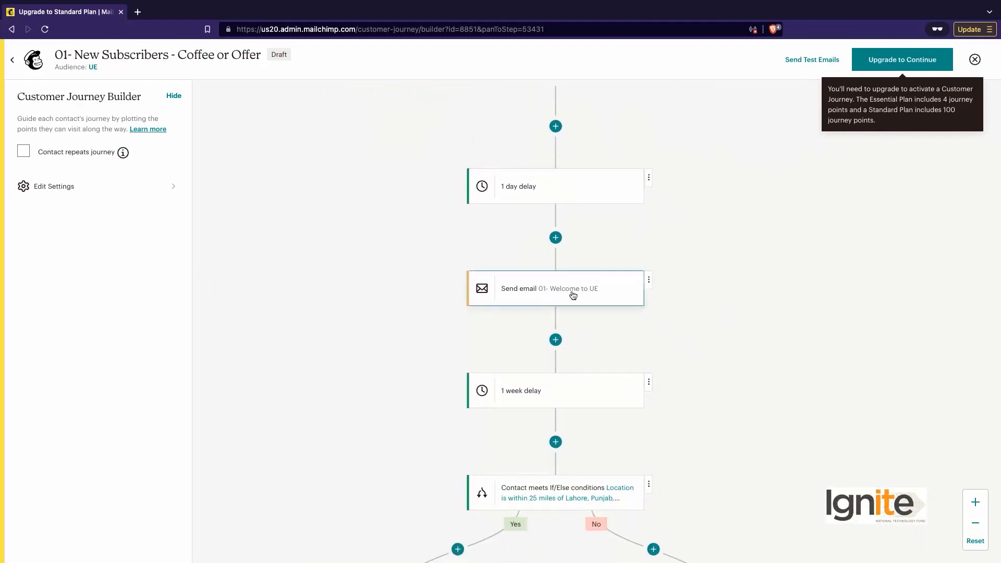
scroll(572, 295, "down", 3)
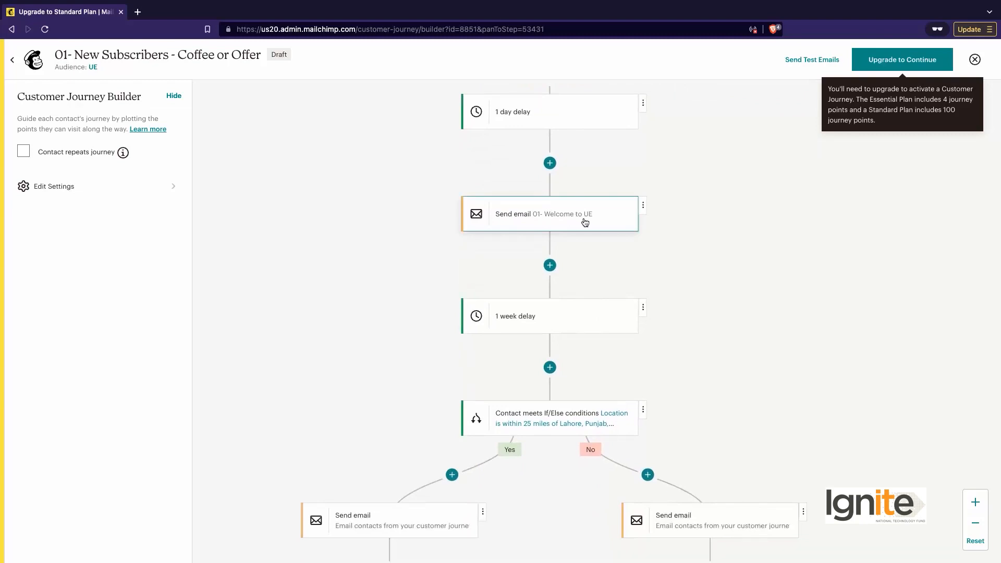
scroll(584, 222, "down", 2)
scroll(537, 269, "down", 4)
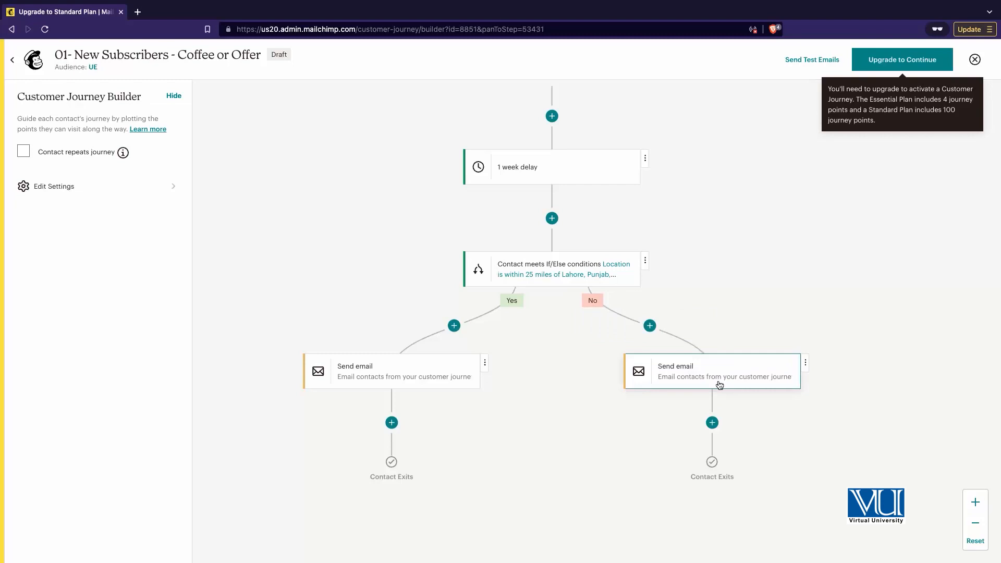
scroll(715, 371, "down", 1)
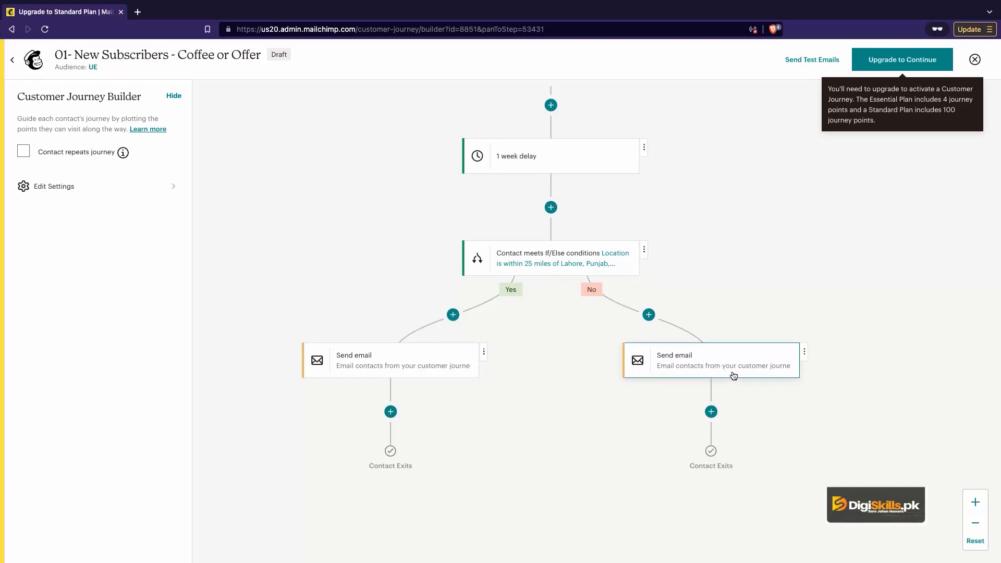
mouse_move(695, 400)
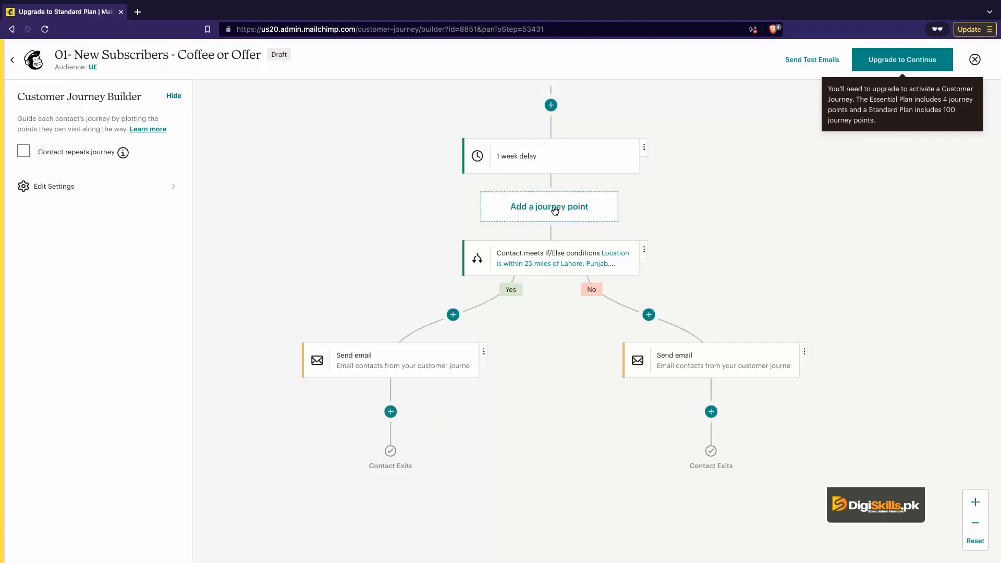
scroll(556, 252, "up", 5)
scroll(544, 277, "down", 4)
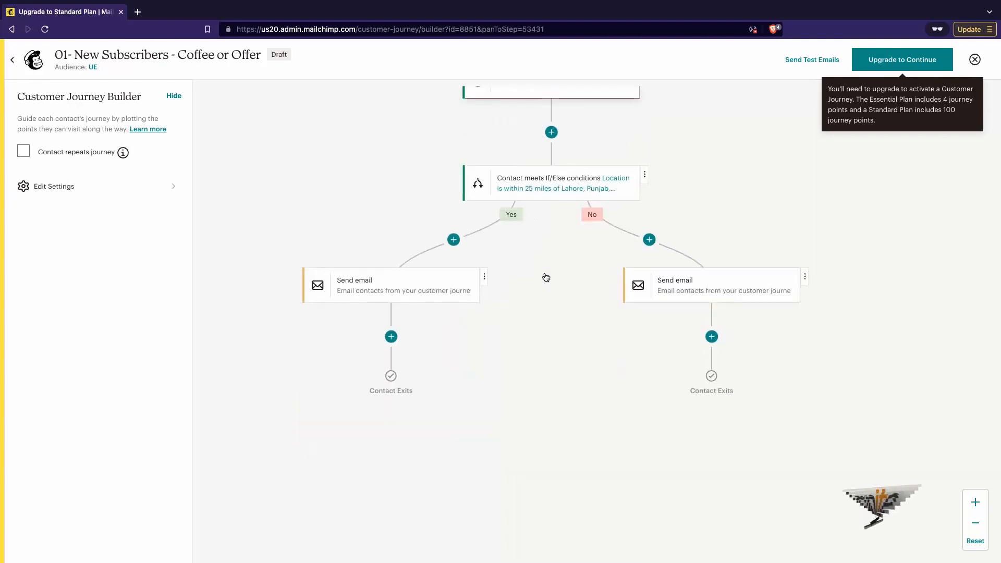
scroll(664, 268, "up", 1)
scroll(584, 278, "up", 2)
scroll(584, 278, "up", 5)
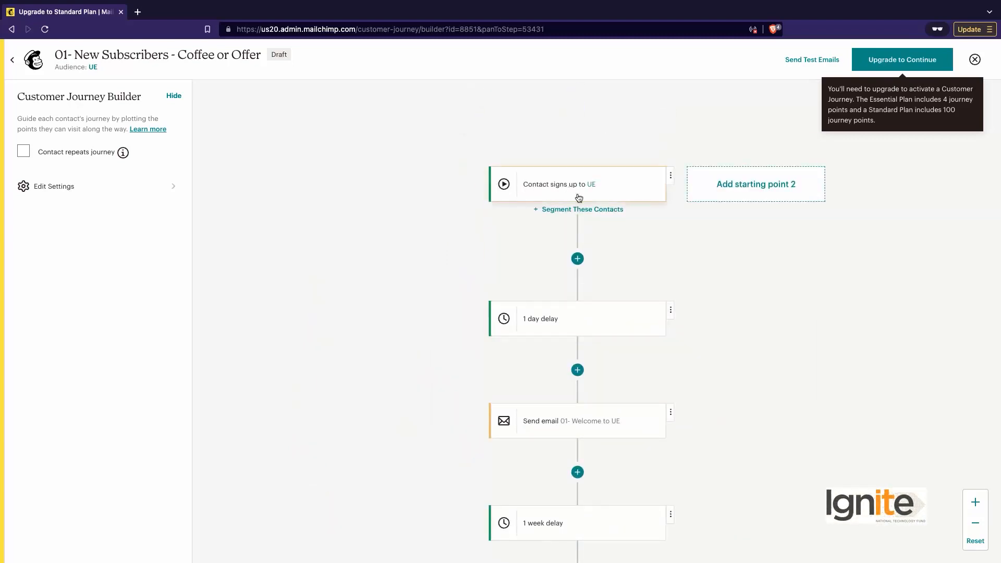
scroll(570, 344, "down", 3)
scroll(569, 349, "up", 2)
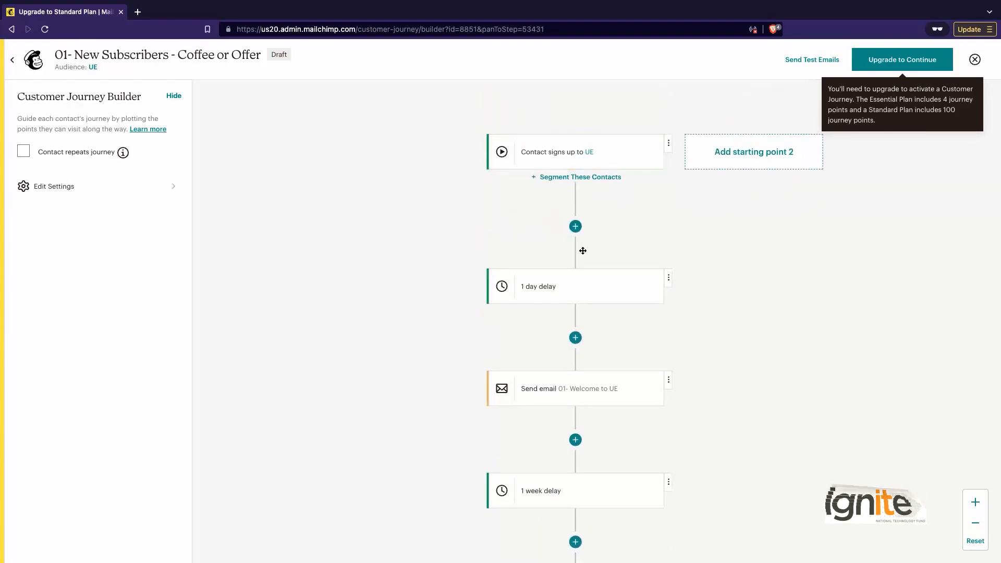
scroll(578, 357, "down", 10)
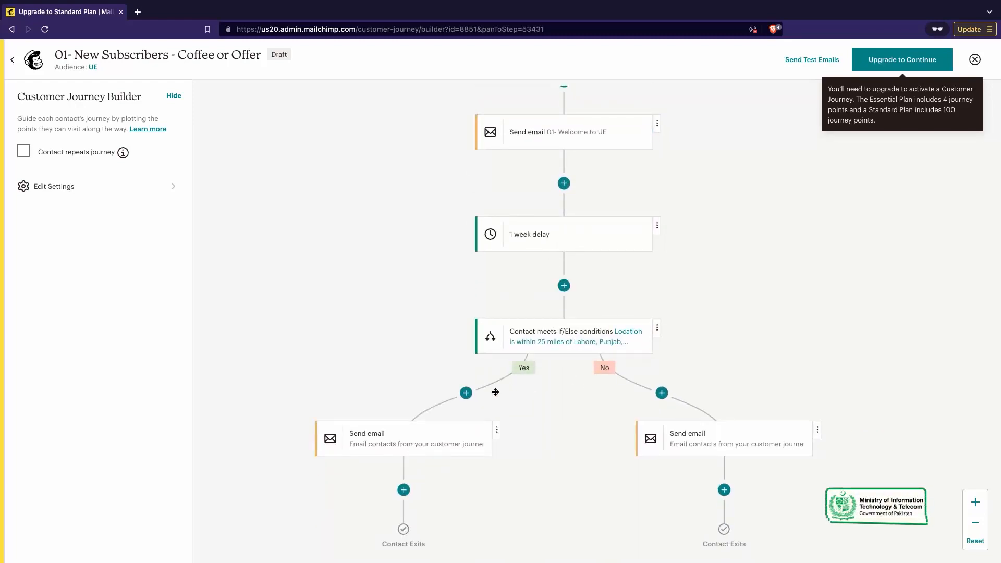
scroll(551, 443, "up", 11)
scroll(705, 355, "down", 17)
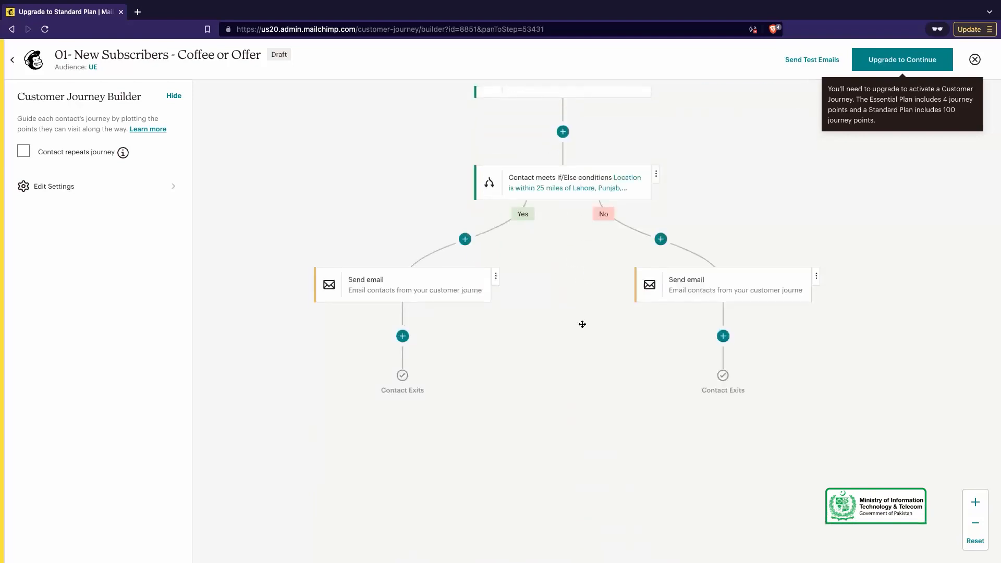
scroll(582, 324, "up", 9)
scroll(583, 324, "down", 4)
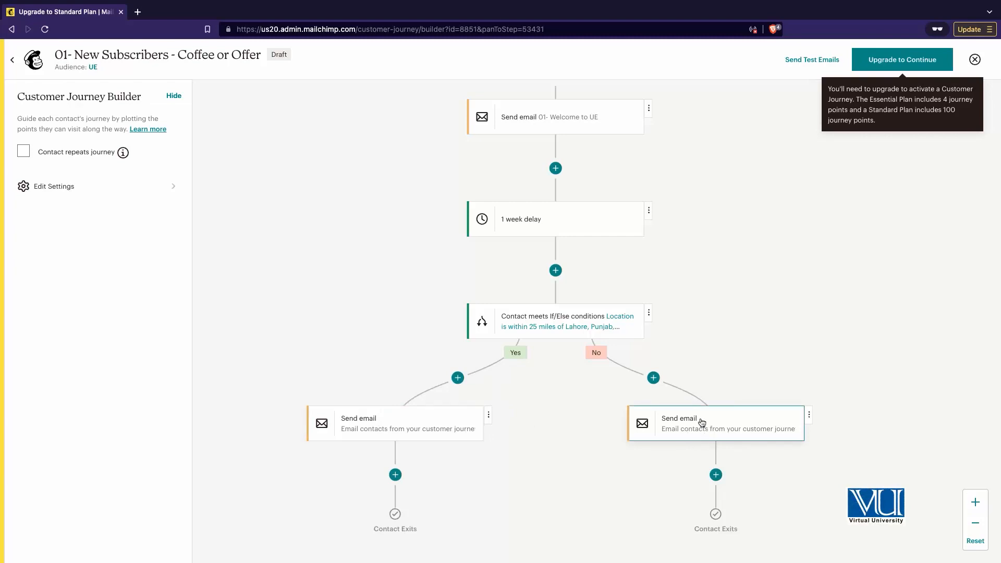
scroll(559, 429, "down", 5)
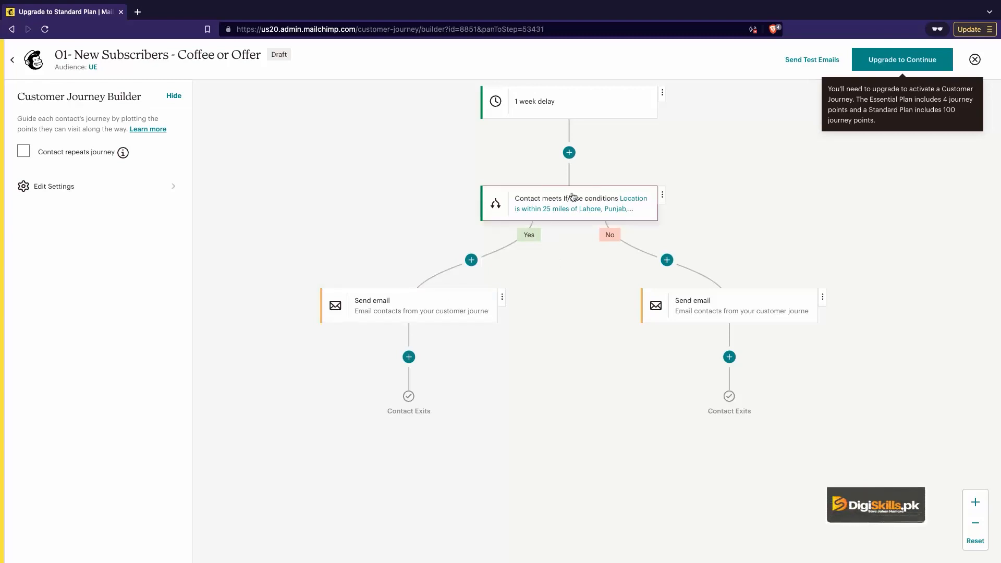
scroll(572, 197, "up", 5)
scroll(572, 197, "up", 5)
scroll(572, 197, "down", 10)
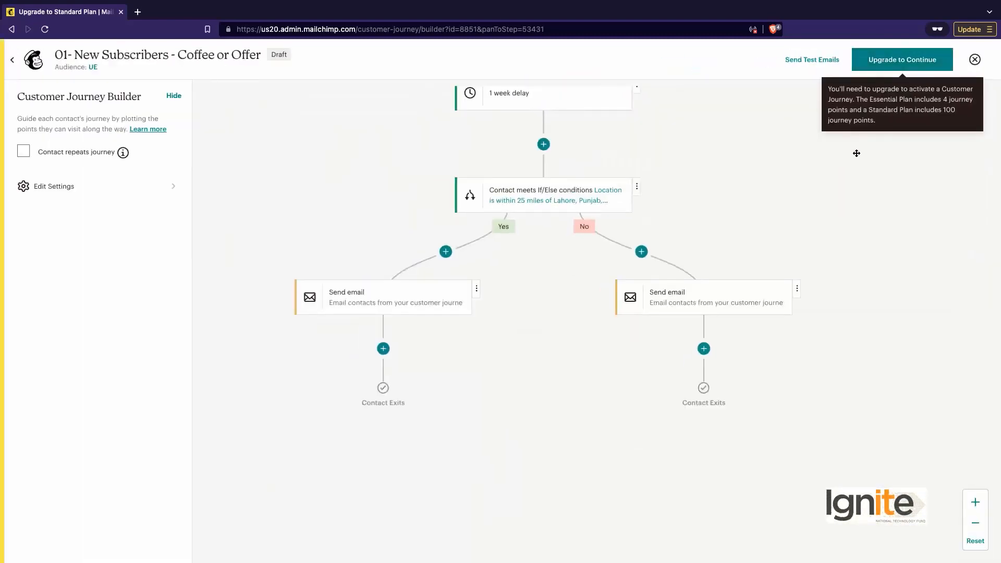
Exit the journey builder and look through the recent and suggested journeys on the Customer Journeys overview.
left_click(974, 60)
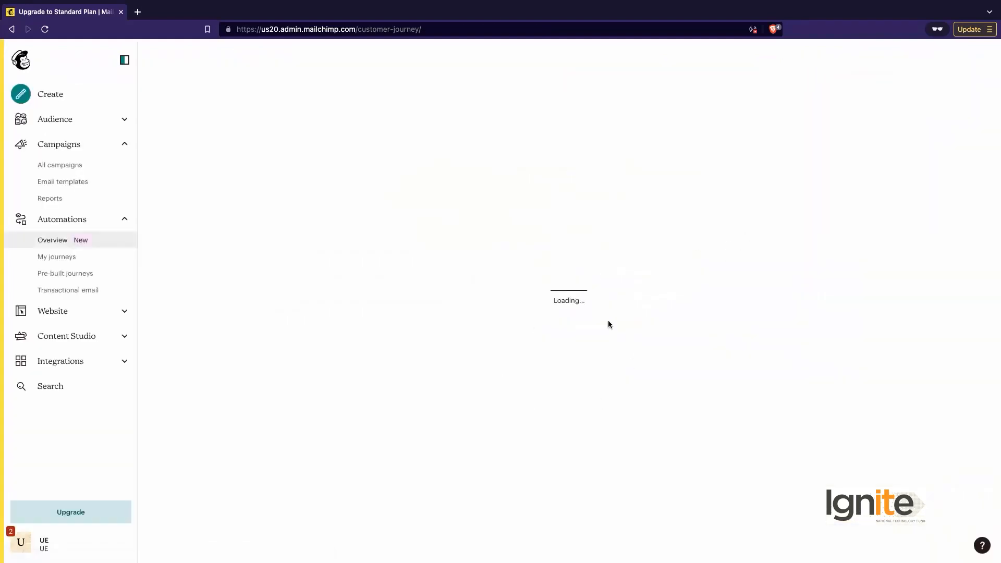
scroll(409, 516, "down", 2)
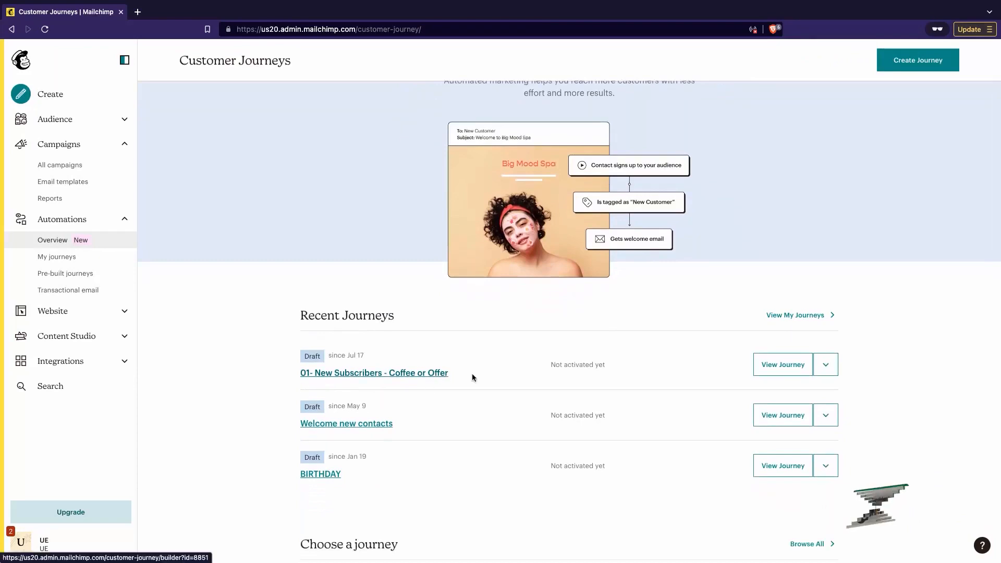
scroll(469, 386, "down", 1)
scroll(468, 391, "down", 6)
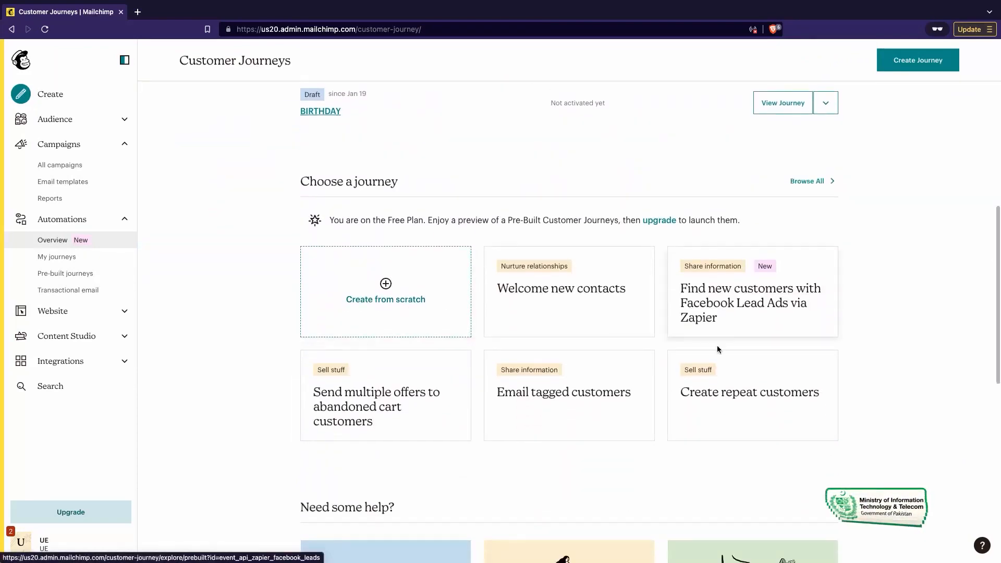
Open the My Journeys list and look through the saved customer journeys.
mouse_move(74, 245)
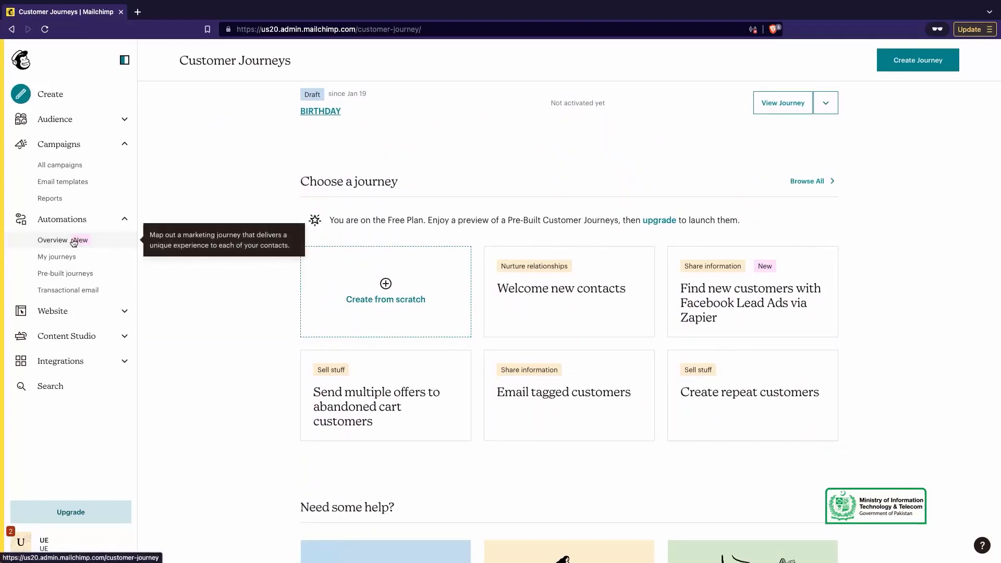
scroll(75, 245, "up", 5)
left_click(177, 350)
scroll(180, 347, "down", 5)
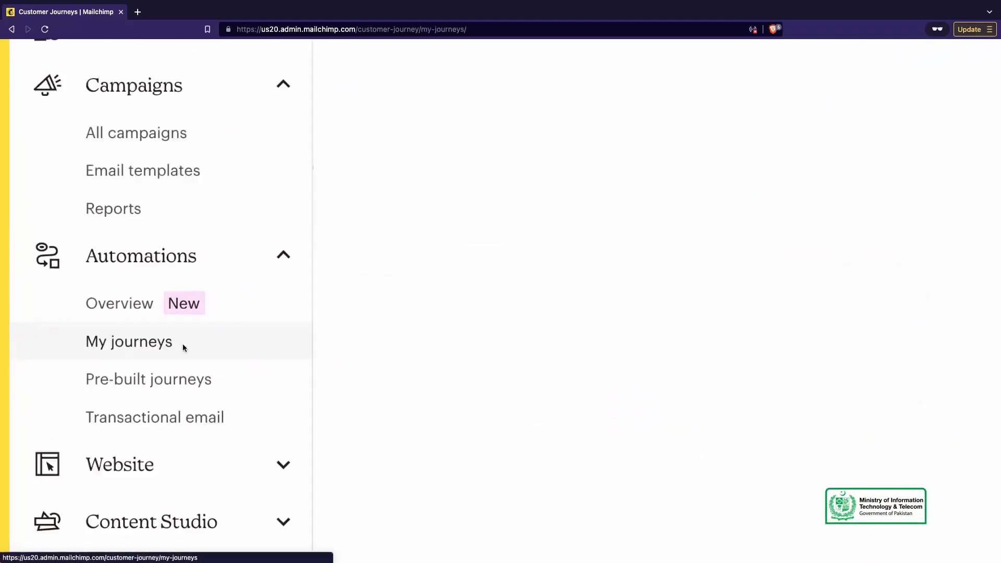
scroll(423, 376, "down", 2)
scroll(422, 375, "up", 2)
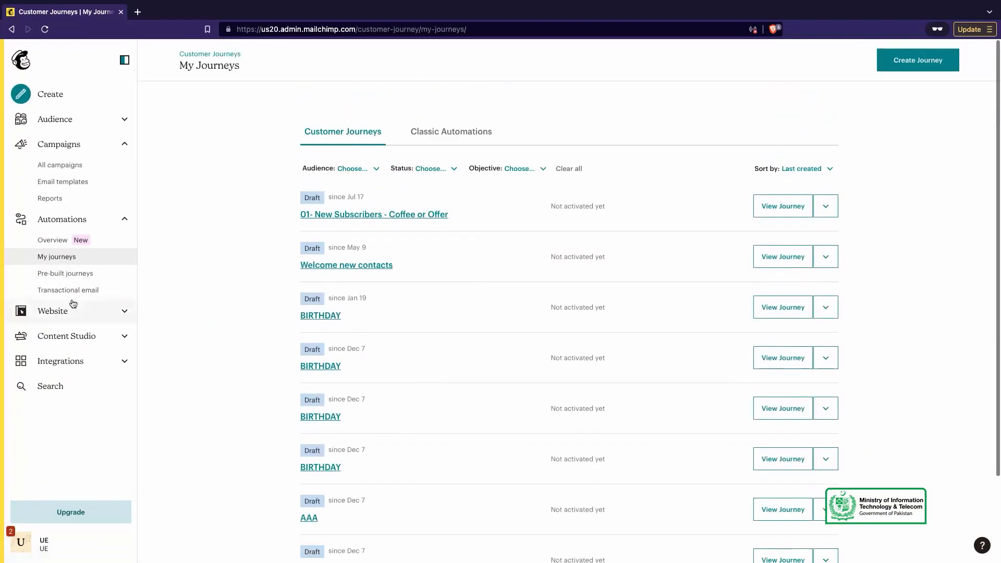
Open the pre-built journeys collection and browse the available journey templates.
left_click(74, 276)
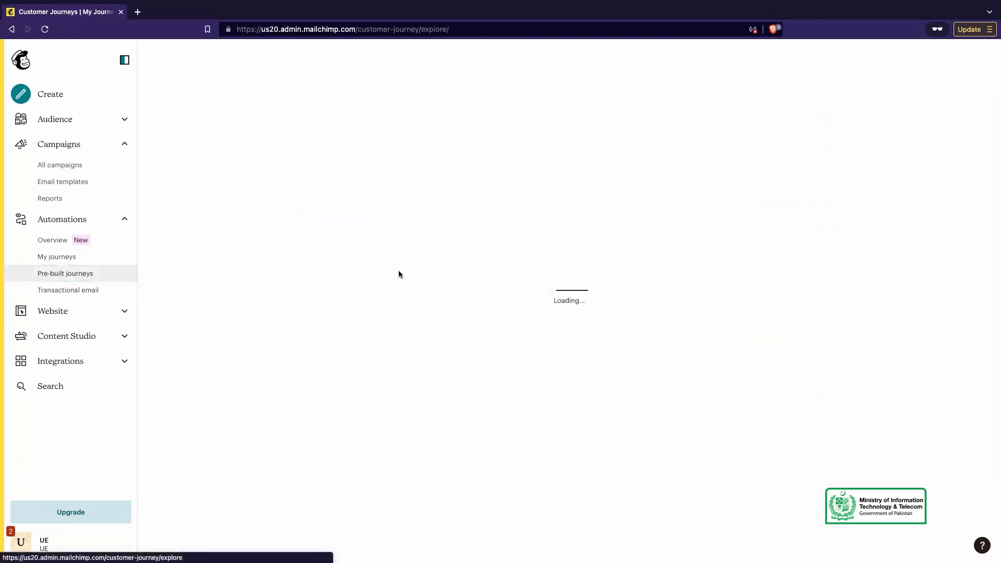
scroll(567, 283, "up", 5)
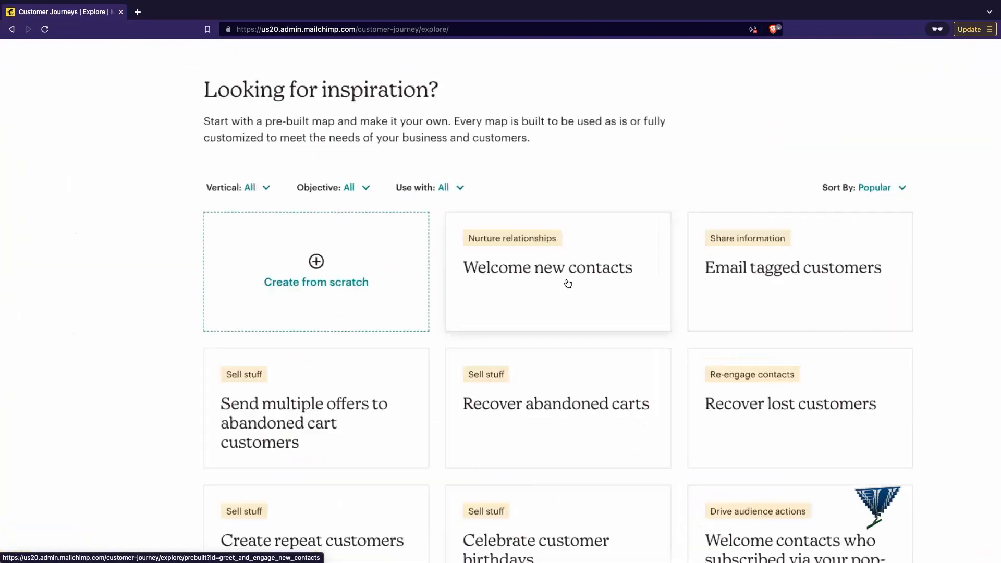
scroll(567, 283, "right", 5)
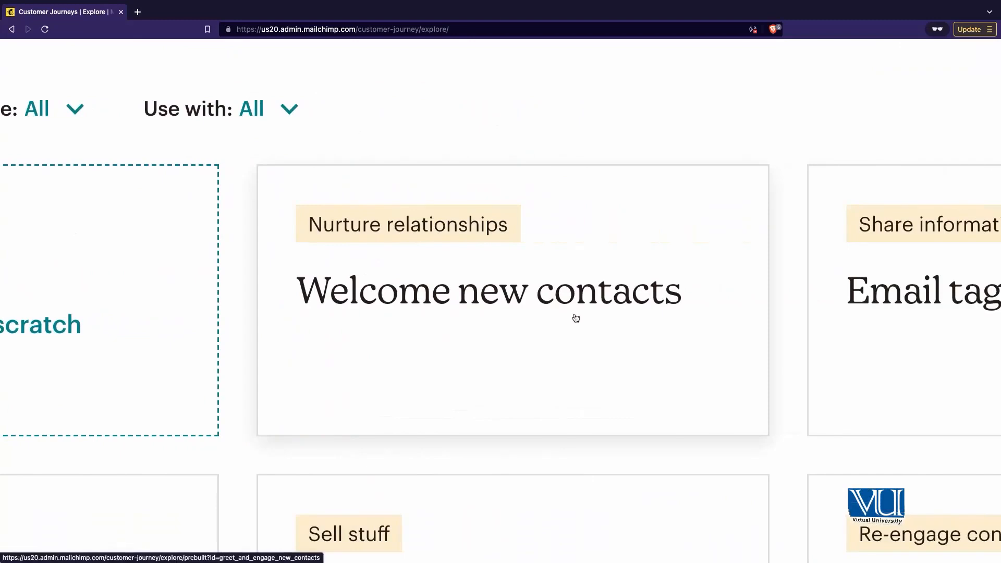
scroll(574, 318, "right", 6)
scroll(545, 376, "down", 7)
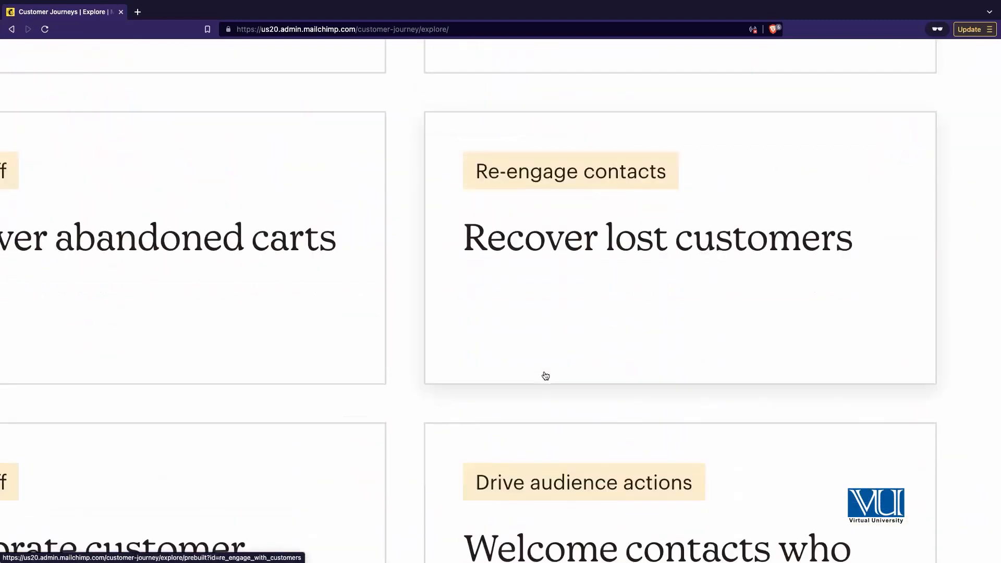
scroll(545, 375, "down", 5)
scroll(578, 394, "down", 9)
scroll(580, 395, "up", 10)
scroll(580, 394, "up", 2)
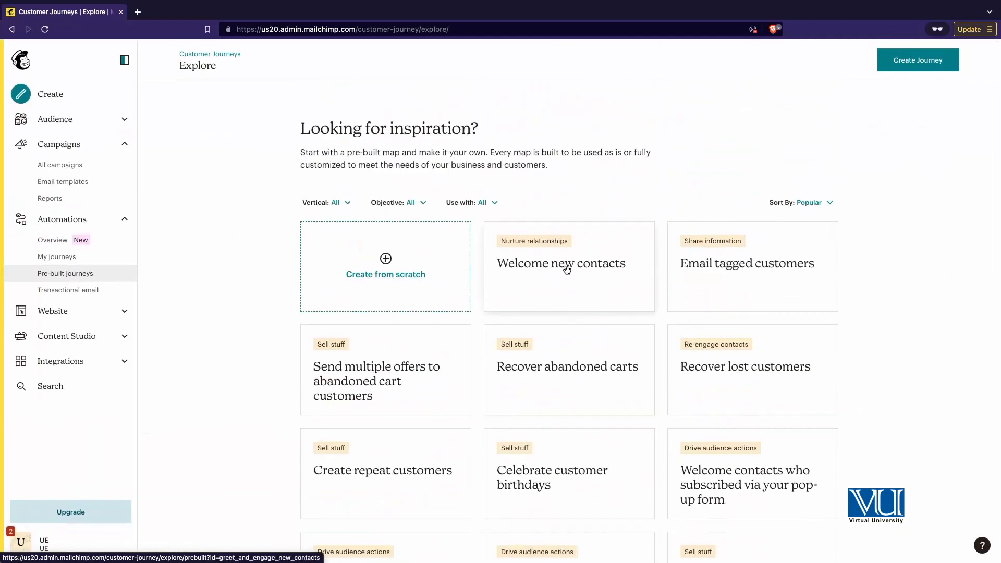
Open the "Welcome new contacts" pre-built journey and examine its map, including the If/Else branches and engagement tags.
left_click(566, 268)
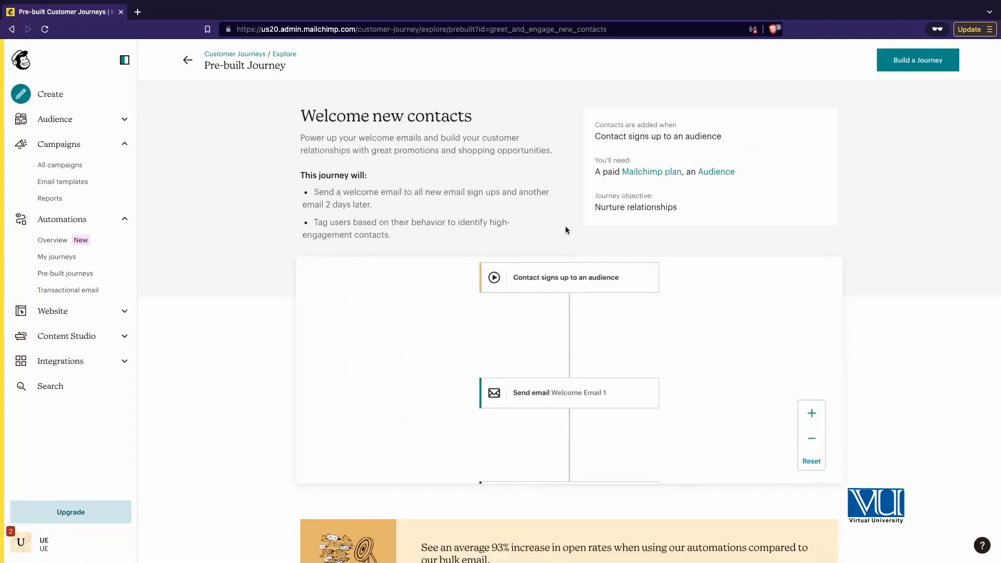
scroll(547, 365, "down", 6)
scroll(547, 364, "down", 8)
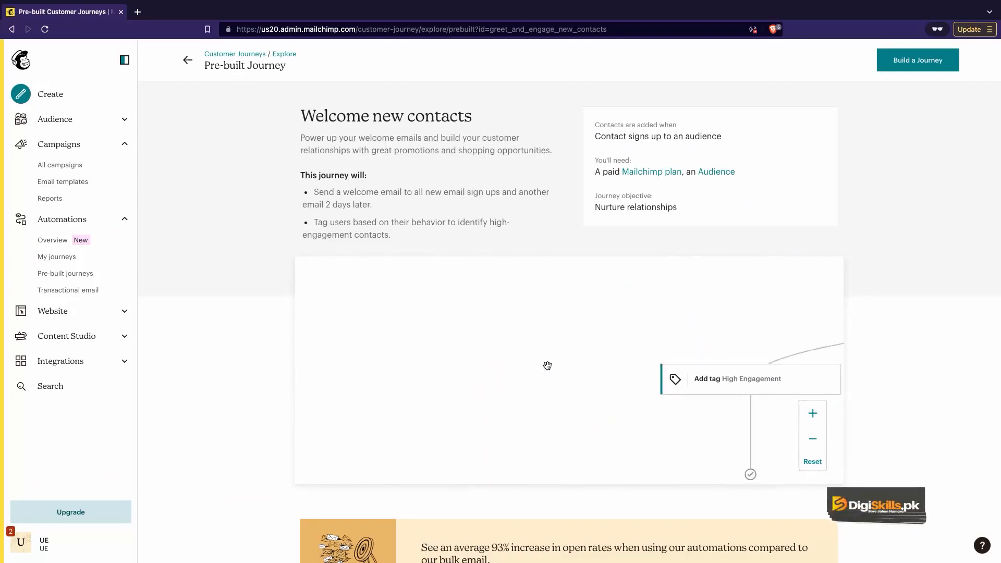
scroll(547, 365, "up", 14)
scroll(547, 365, "up", 3)
scroll(534, 375, "down", 5)
scroll(535, 400, "down", 5)
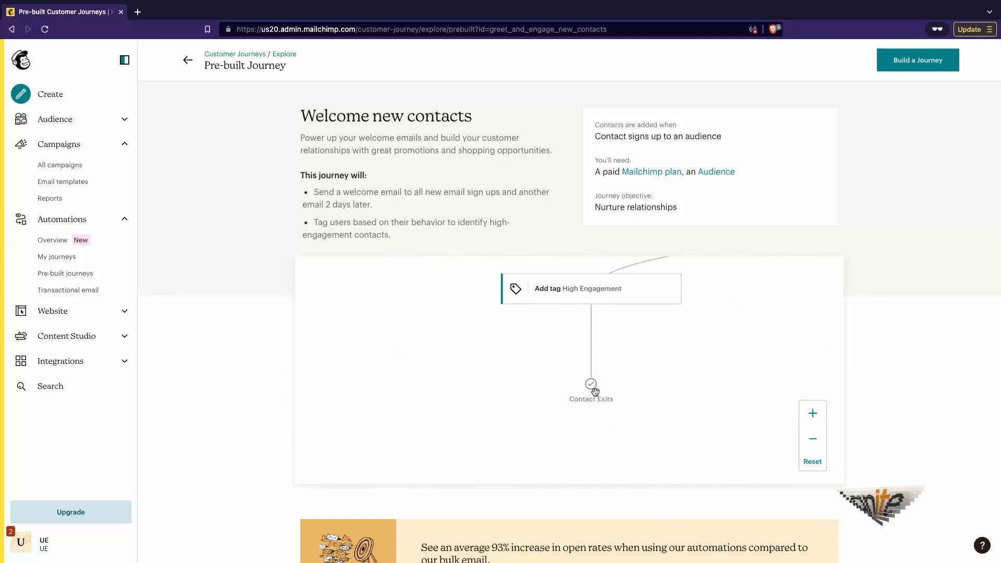
scroll(594, 390, "up", 5)
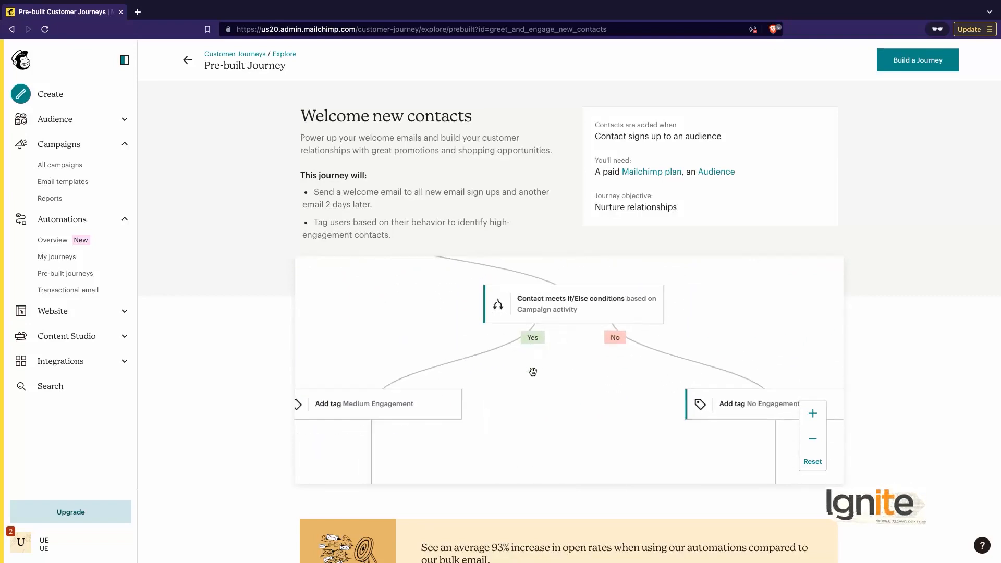
scroll(532, 372, "down", 2)
scroll(469, 386, "right", 5)
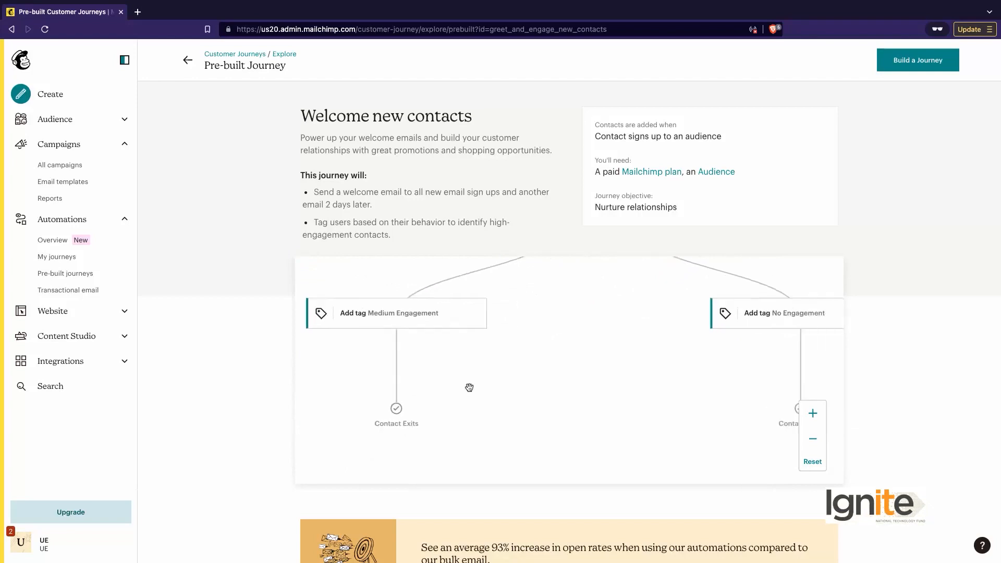
scroll(623, 315, "left", 5)
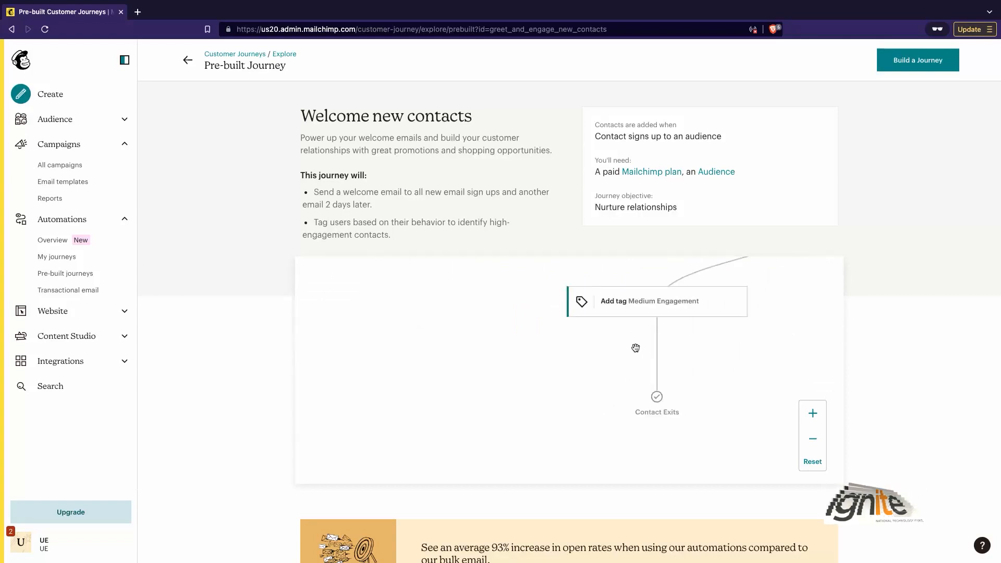
scroll(634, 346, "right", 3)
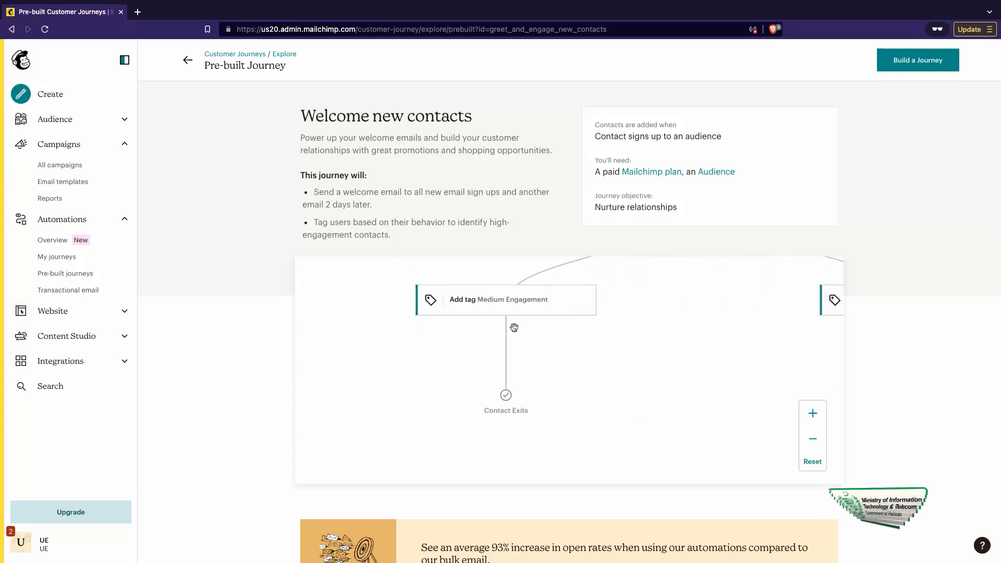